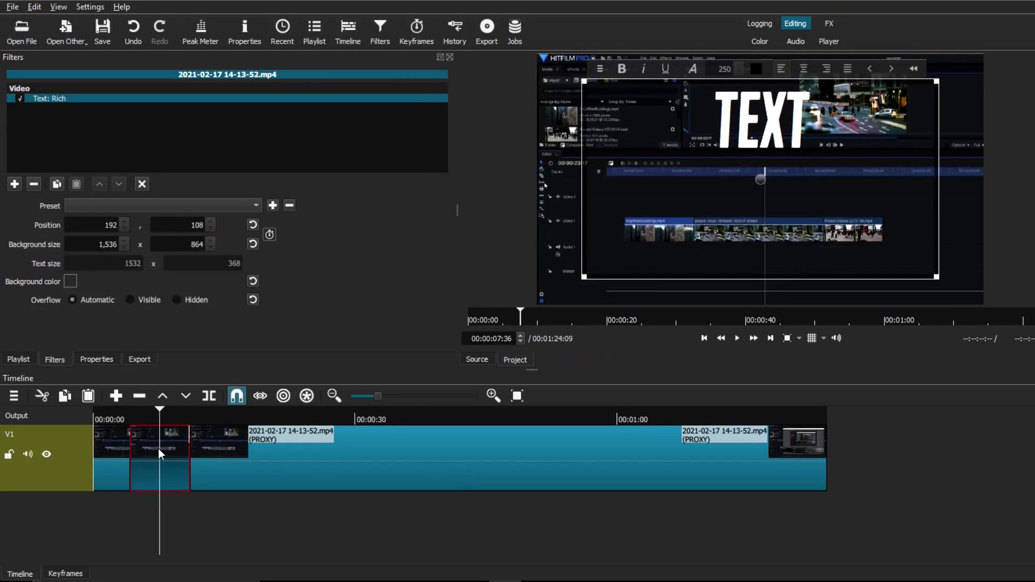
Move the TEXT box lower over the clip, to a position of about 181, 290.
left_click(764, 200)
left_click_drag(764, 199, 761, 227)
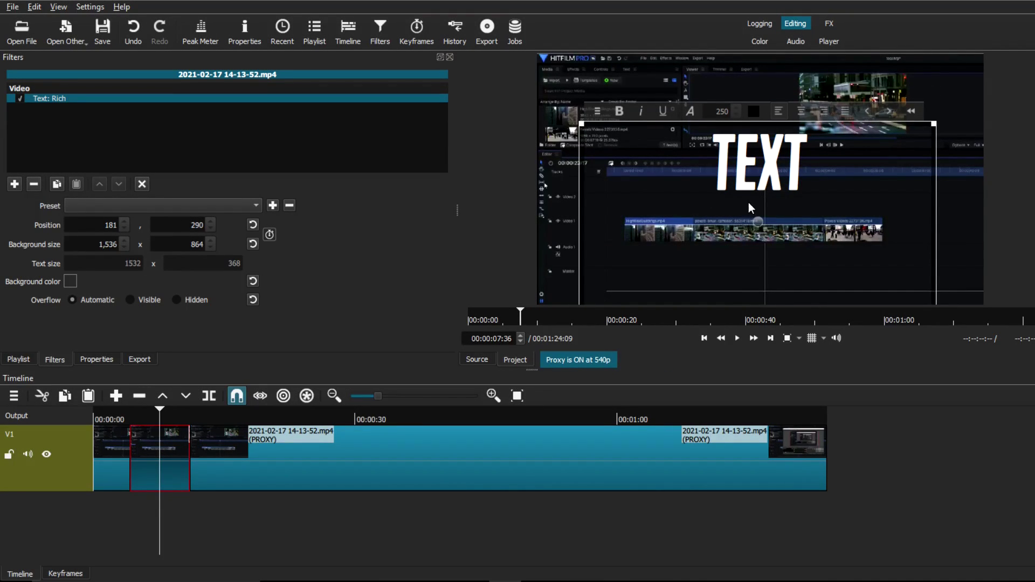
left_click(234, 206)
left_click(227, 215)
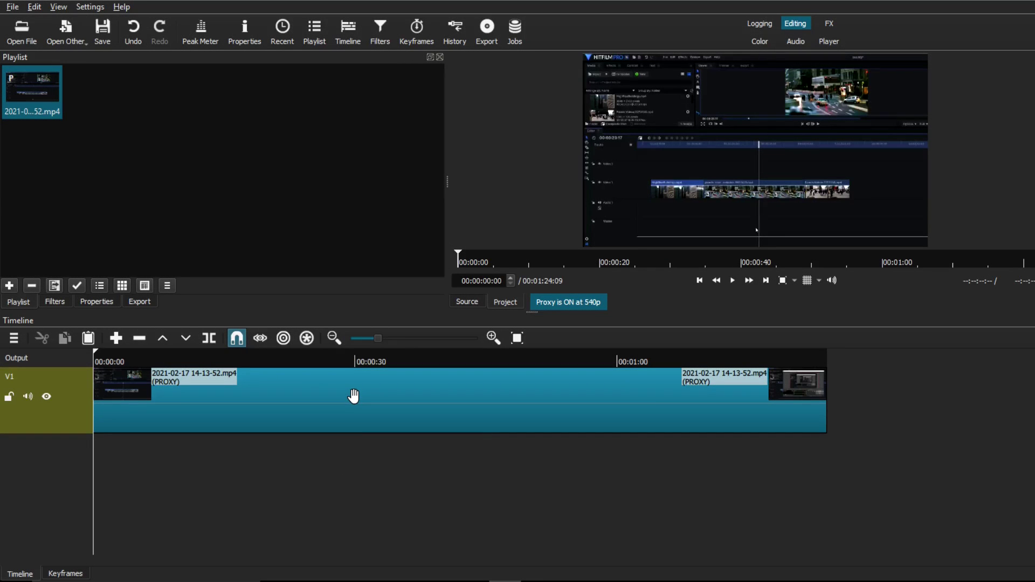
Return the playhead to the start and add the Text: Rich filter to the clip on track V1.
left_click(361, 402)
left_click(733, 280)
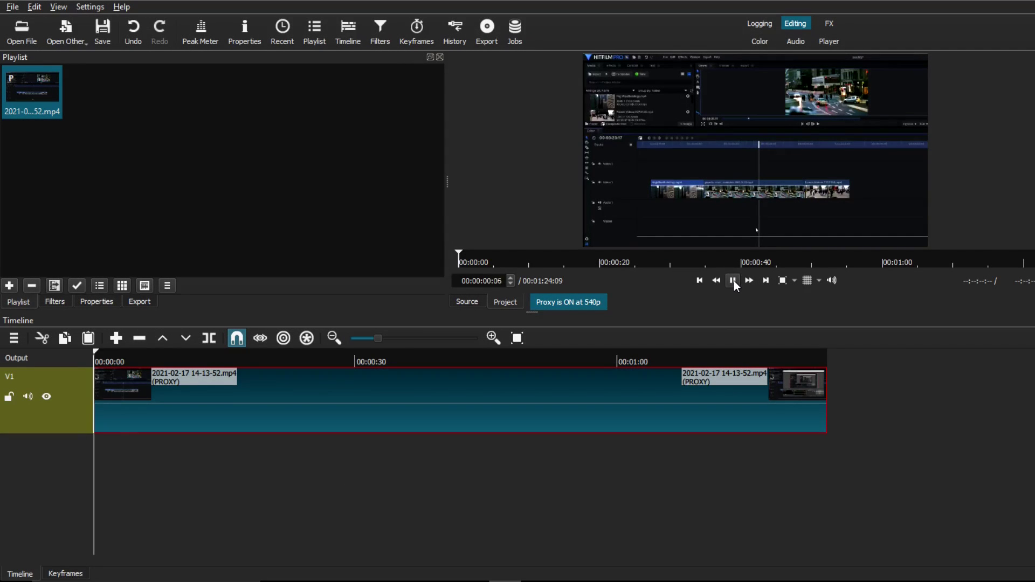
left_click(699, 281)
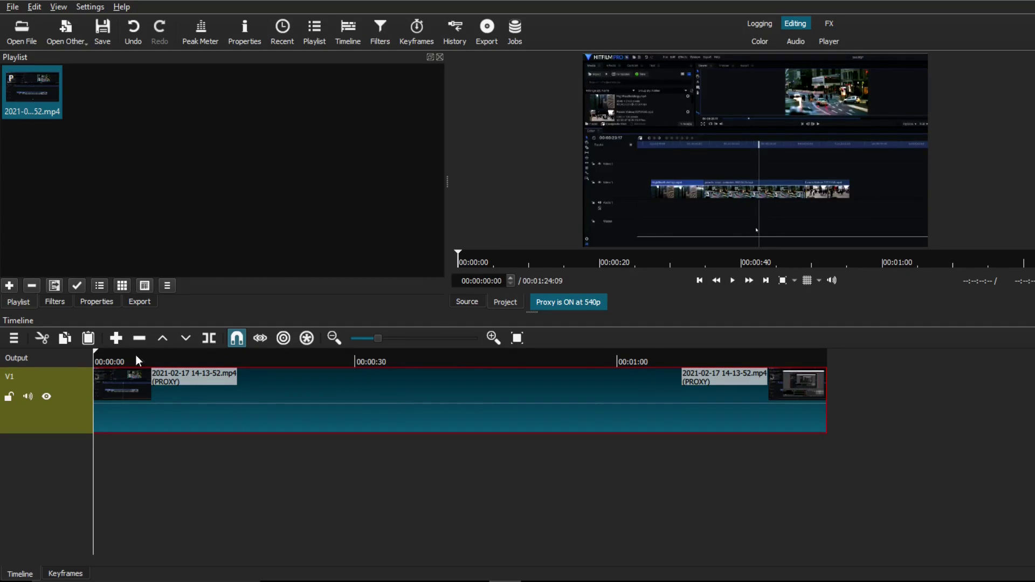
left_click(56, 302)
left_click(14, 181)
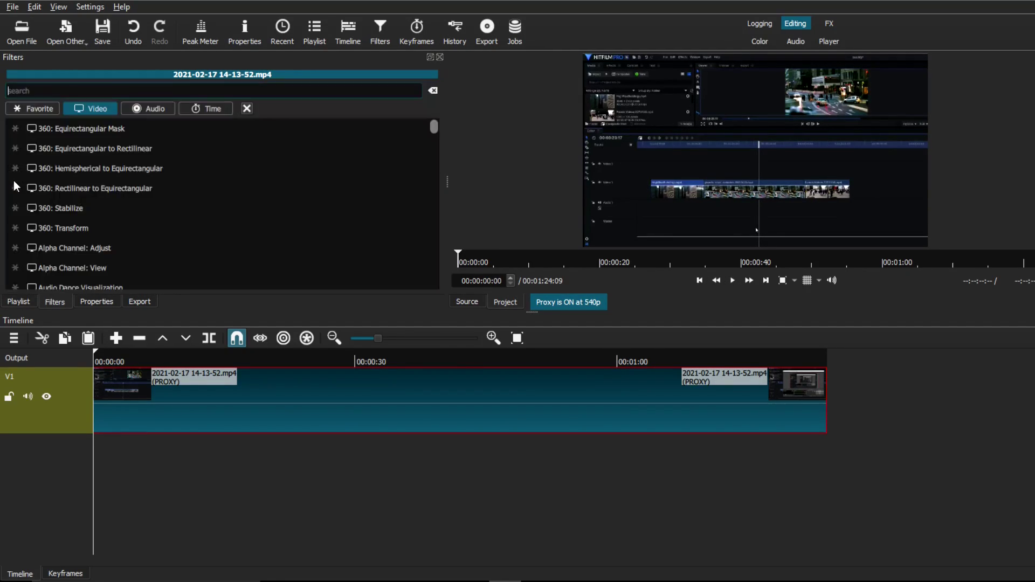
left_click(78, 90)
type("text")
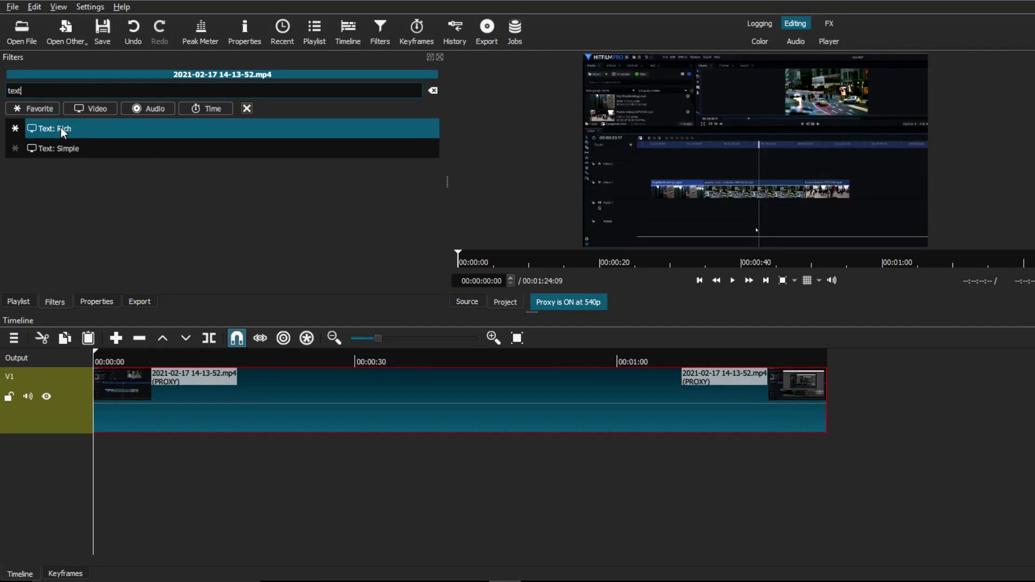
left_click(59, 129)
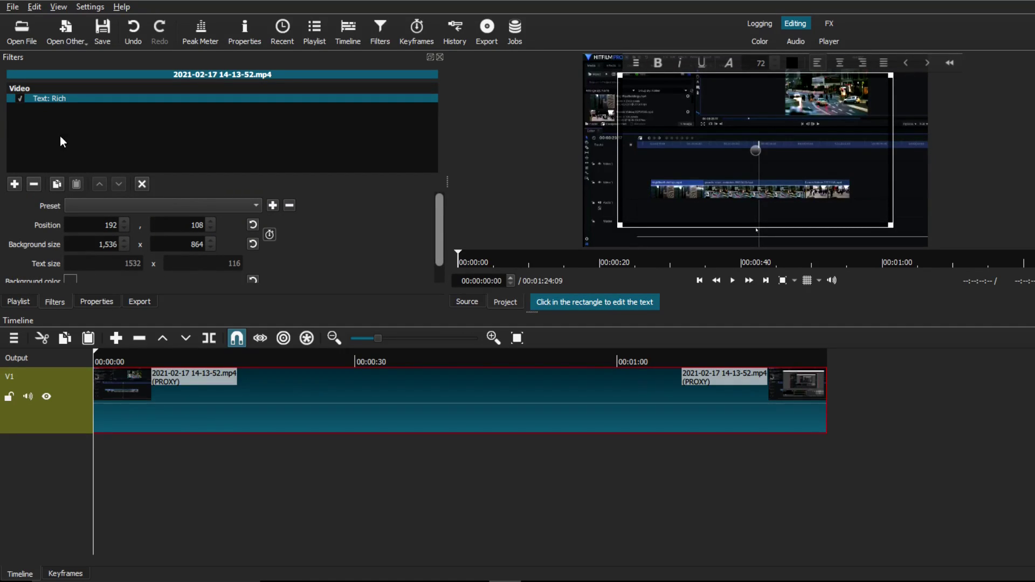
Enlarge the video preview and enter TEXT in capitals in the rich text box.
left_click_drag(532, 314, 531, 371)
left_click_drag(446, 207, 454, 208)
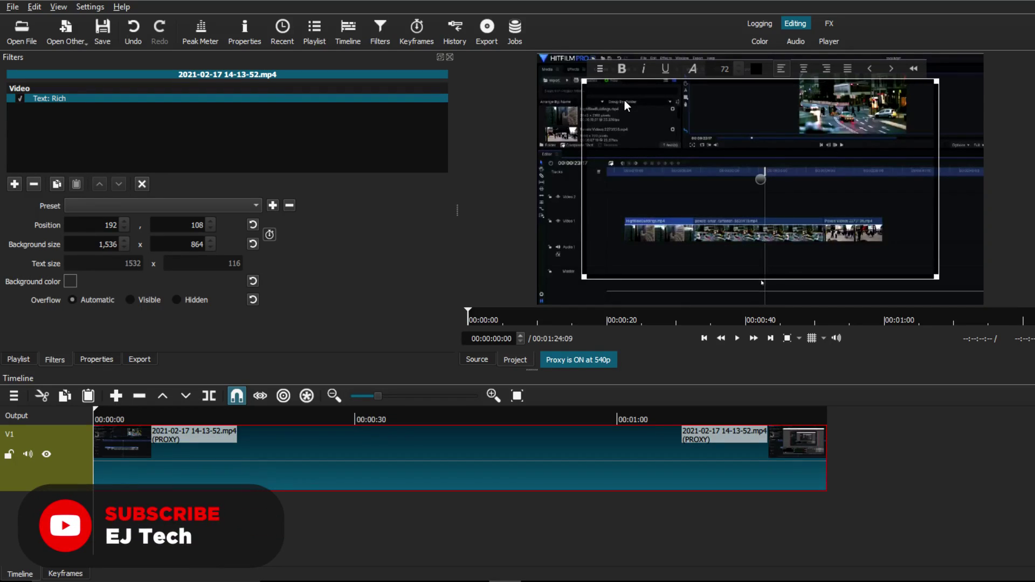
type("text")
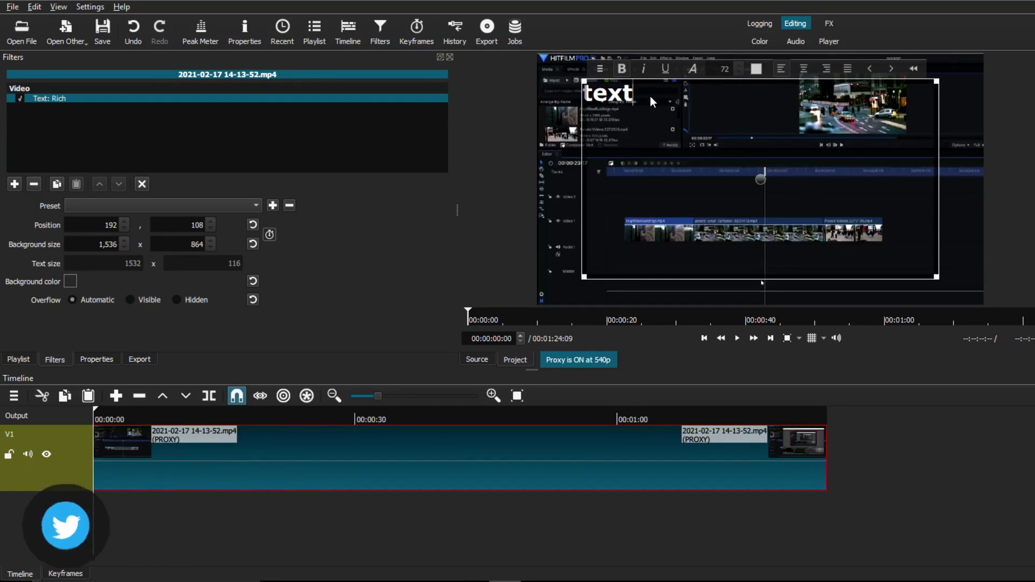
key("BackSpace")
key("BackSpace")
key("BackSpace")
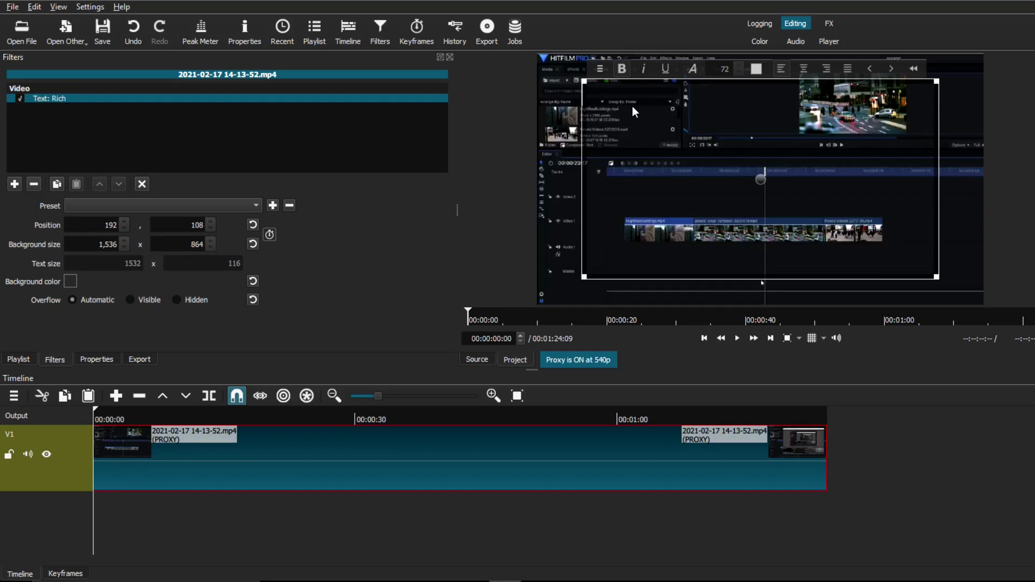
type("TEXT")
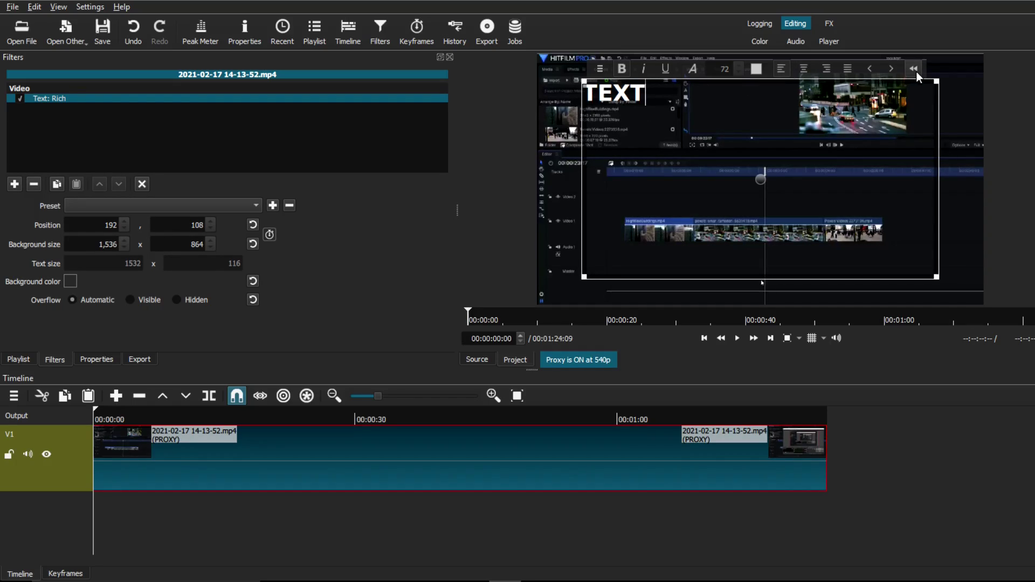
Center-align the word TEXT and confirm white (#ffffff) as its color.
left_click_drag(646, 93, 576, 93)
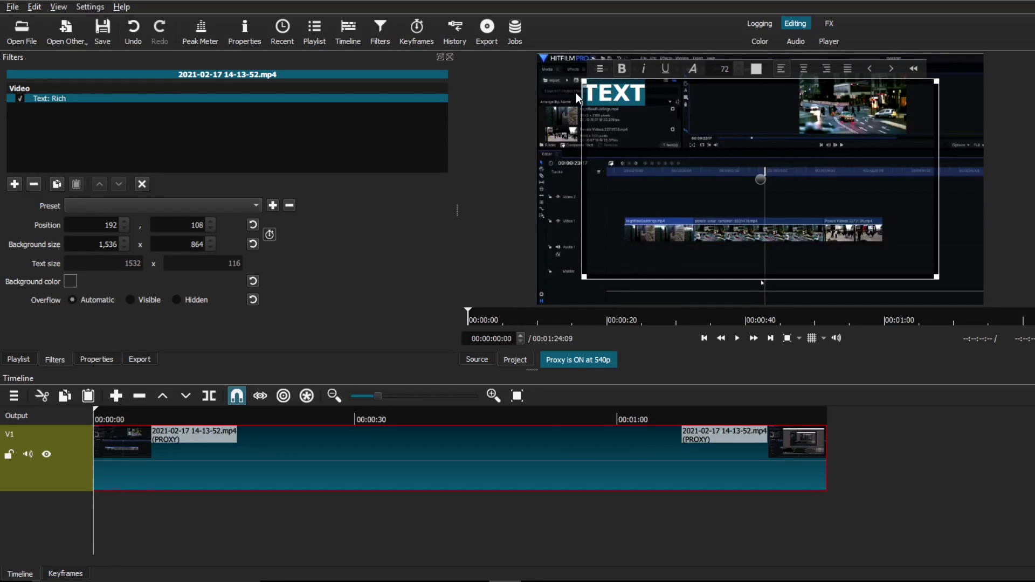
left_click(804, 69)
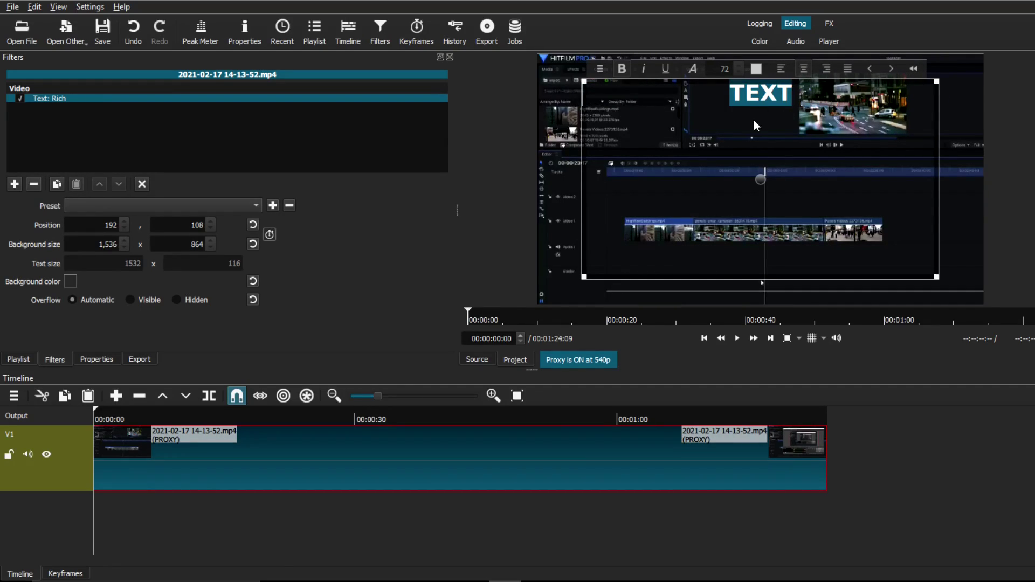
left_click(756, 68)
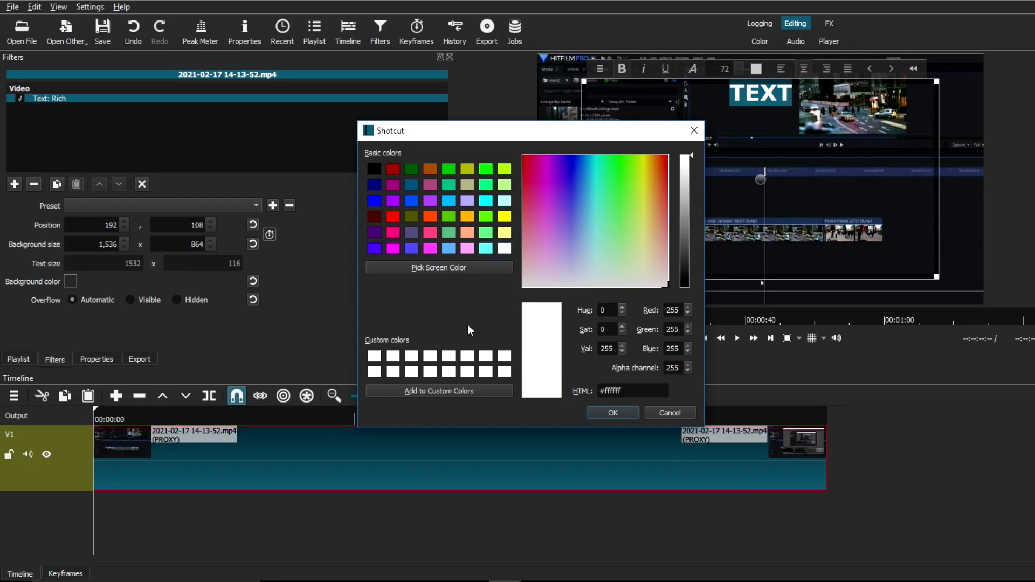
left_click(608, 412)
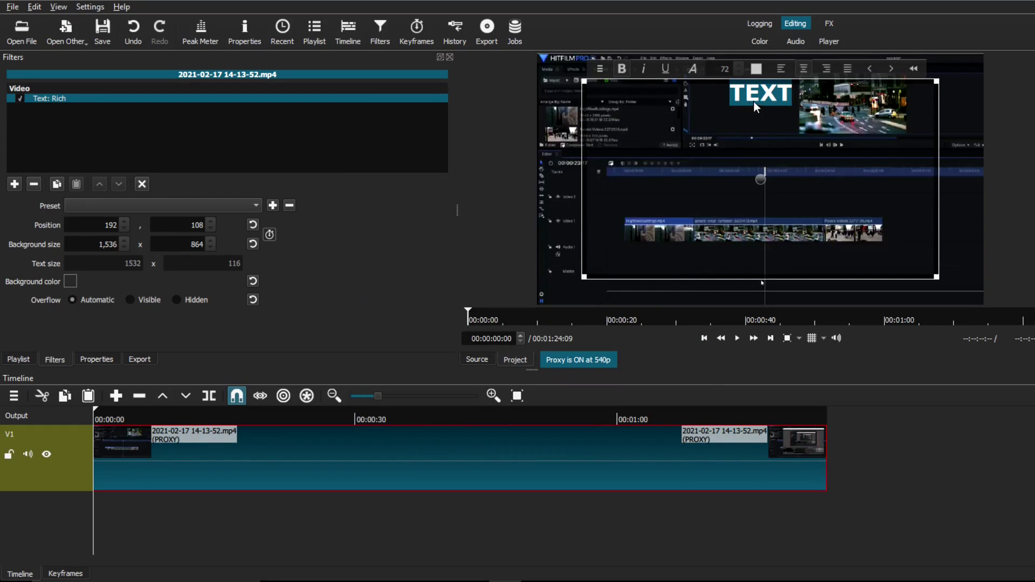
Set the font of TEXT to BigNoodleTitling in Oblique style with a size of 250.
left_click(693, 70)
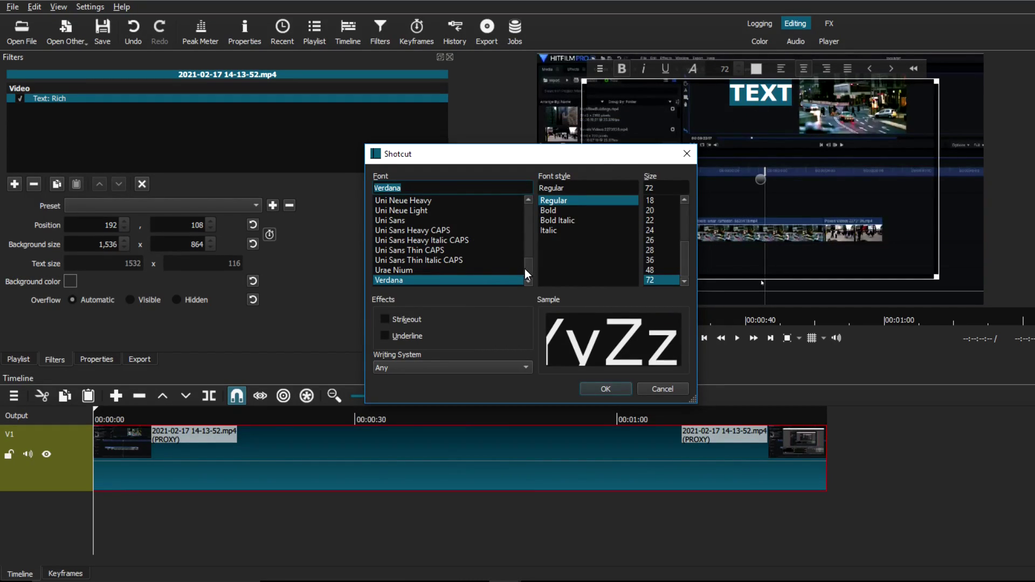
left_click_drag(525, 268, 523, 222)
left_click(415, 220)
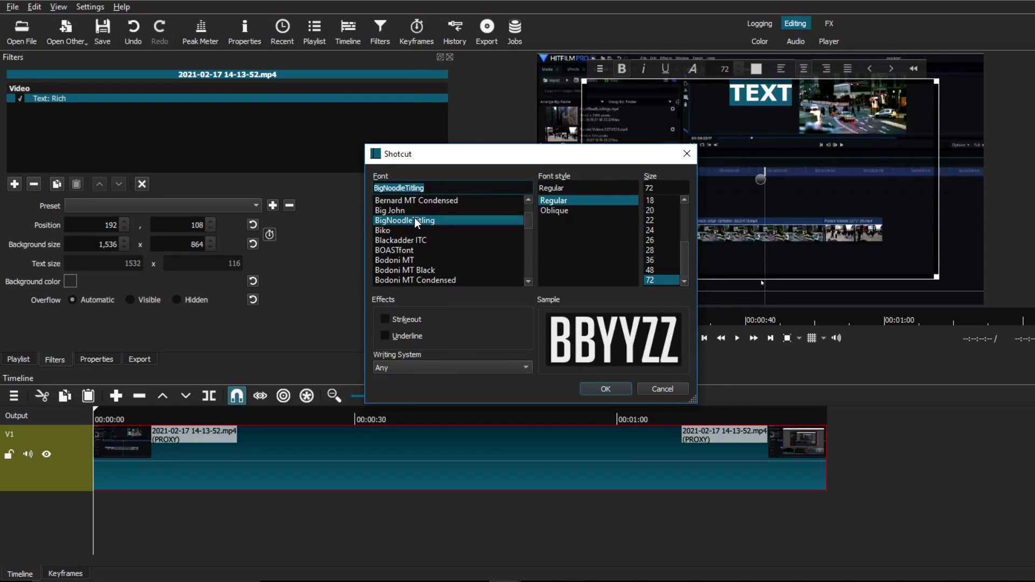
left_click(557, 211)
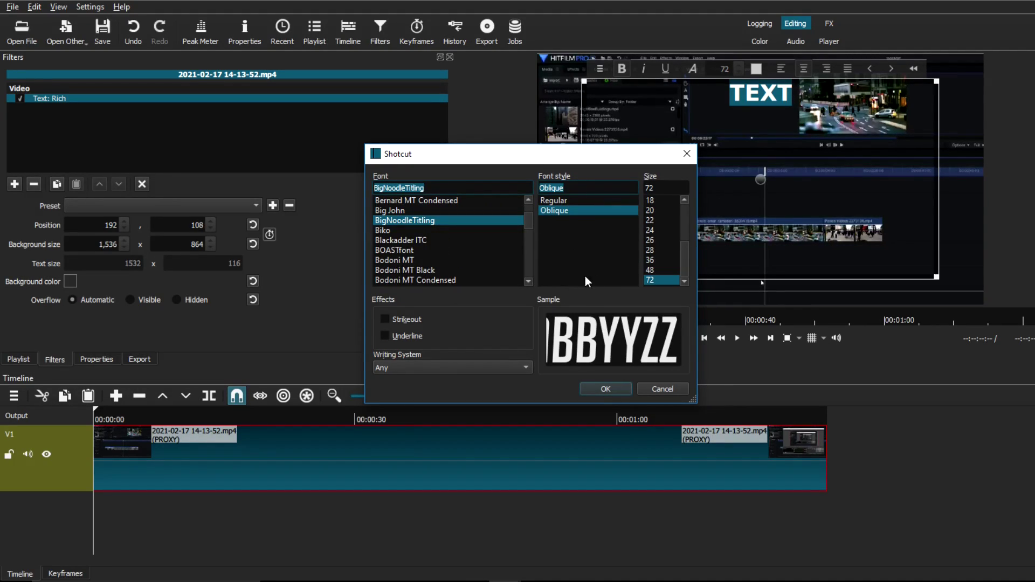
left_click(605, 388)
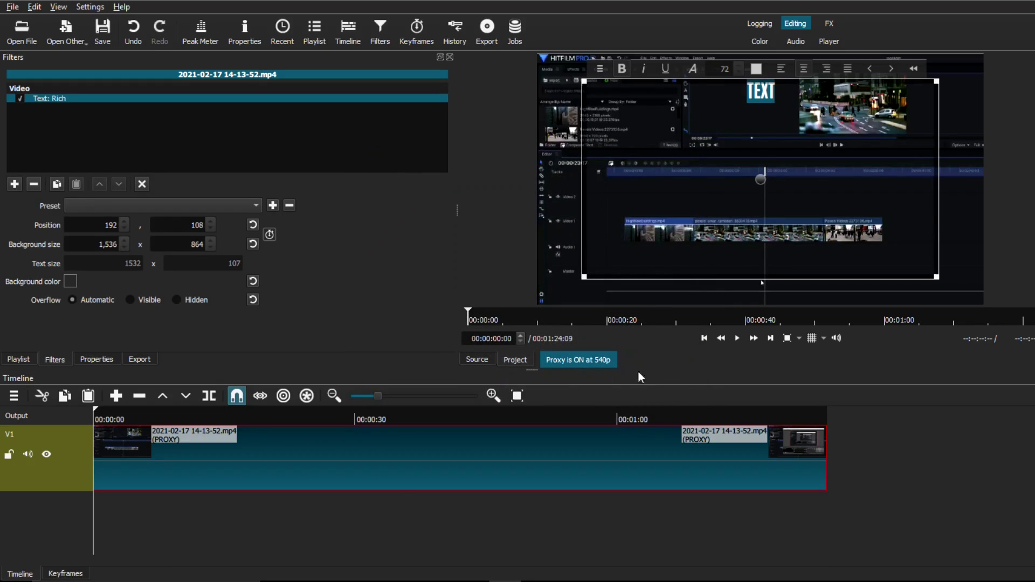
double_click(720, 68)
type("250")
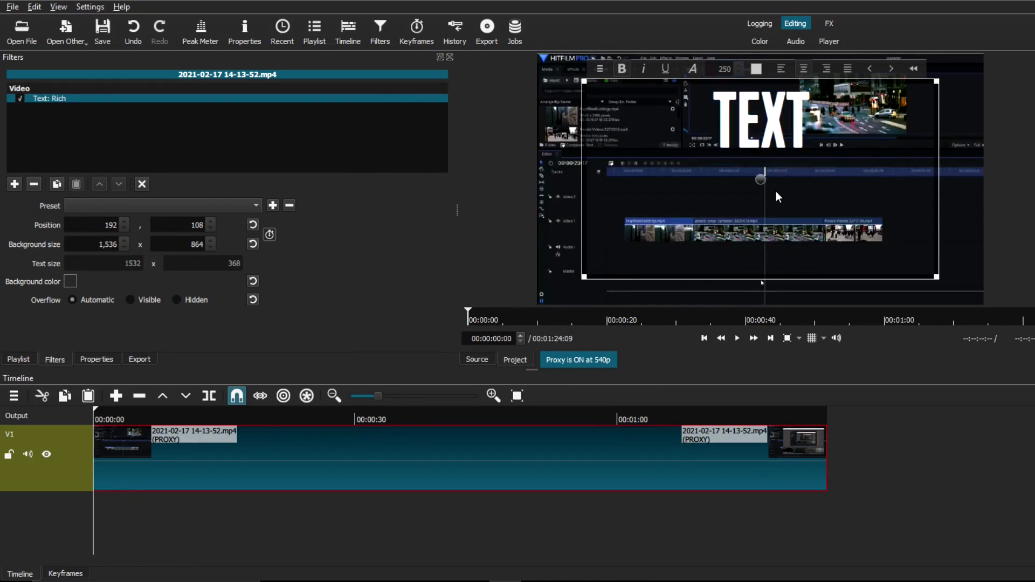
Try underline and bold formatting on the whole word TEXT, and make it italic.
double_click(752, 132)
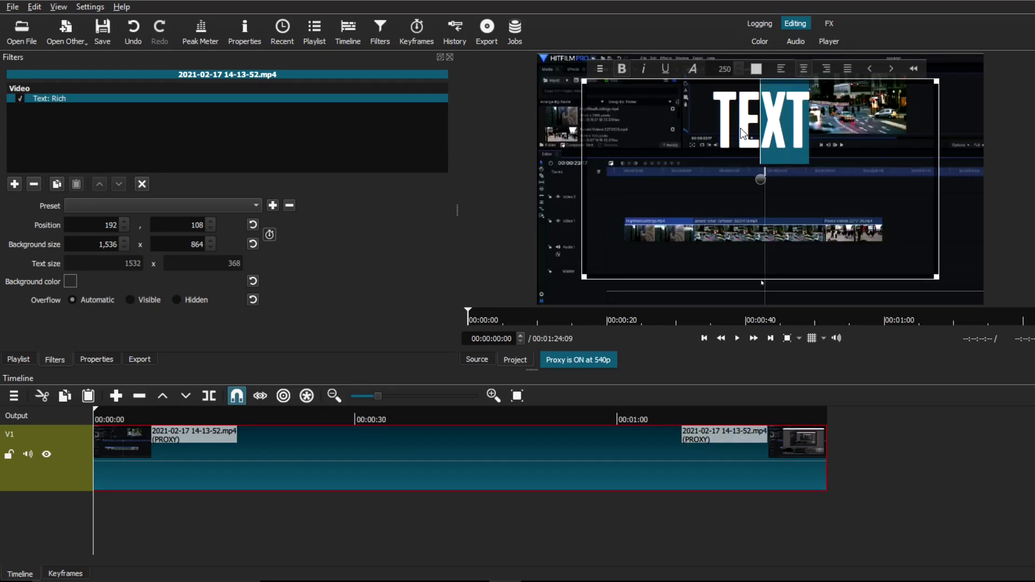
left_click(665, 68)
left_click(665, 68)
left_click(646, 70)
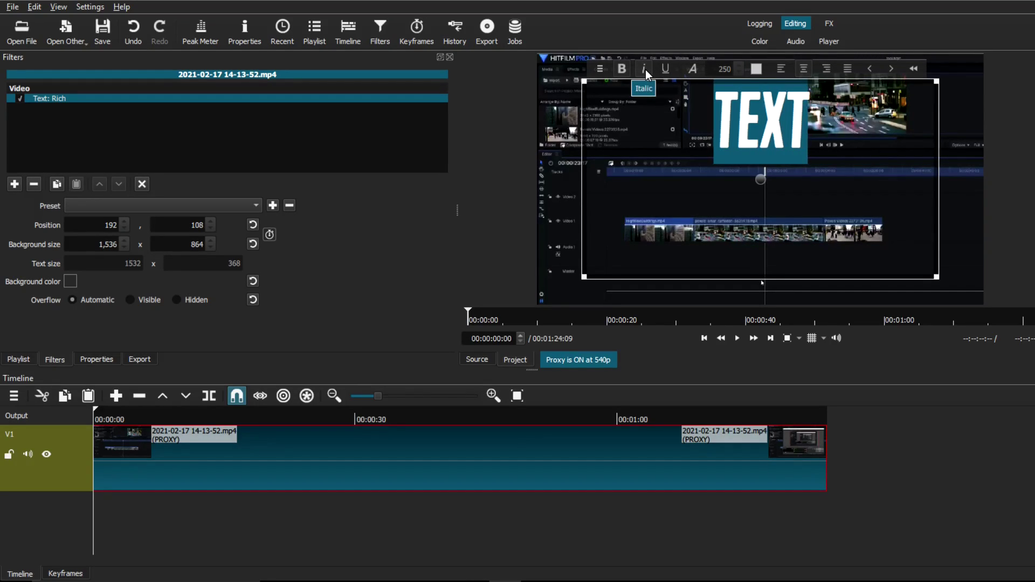
left_click(622, 69)
left_click(622, 69)
left_click(621, 69)
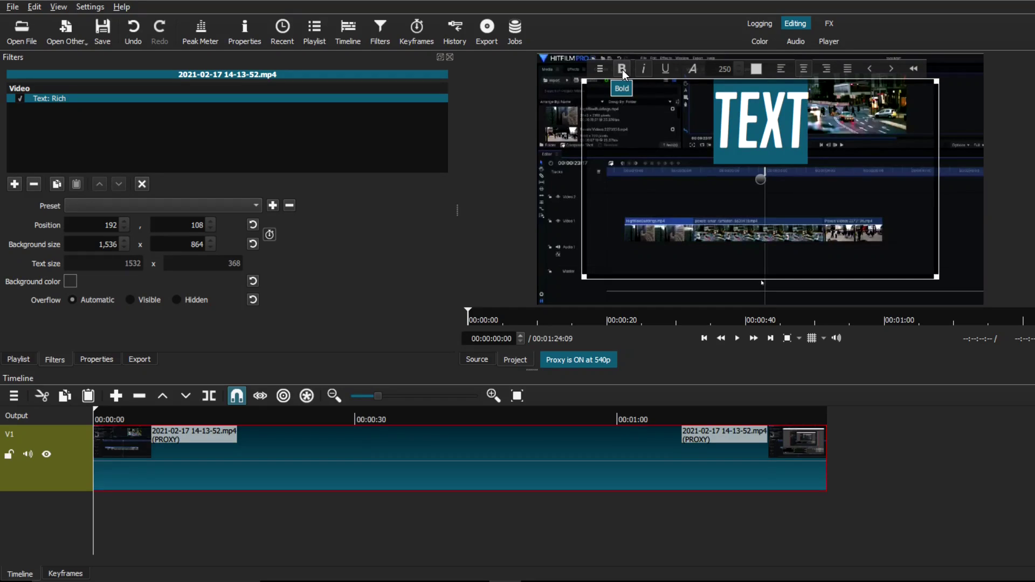
left_click(599, 69)
left_click(693, 201)
left_click(773, 172)
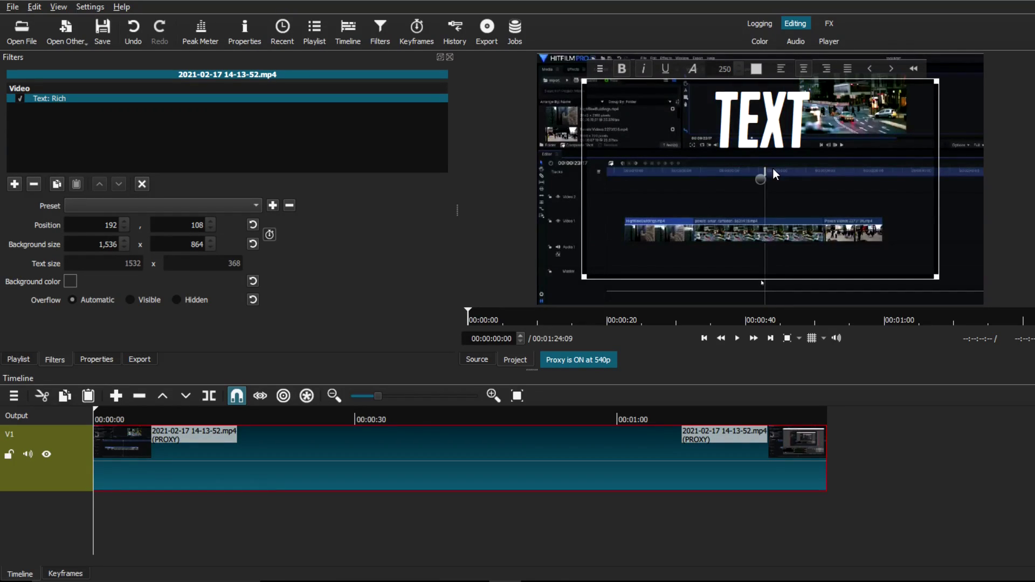
Move and resize the text box to about 1,499 x 907 at vertical position about 142, and set its horizontal position to 210.
left_click_drag(760, 180, 716, 195)
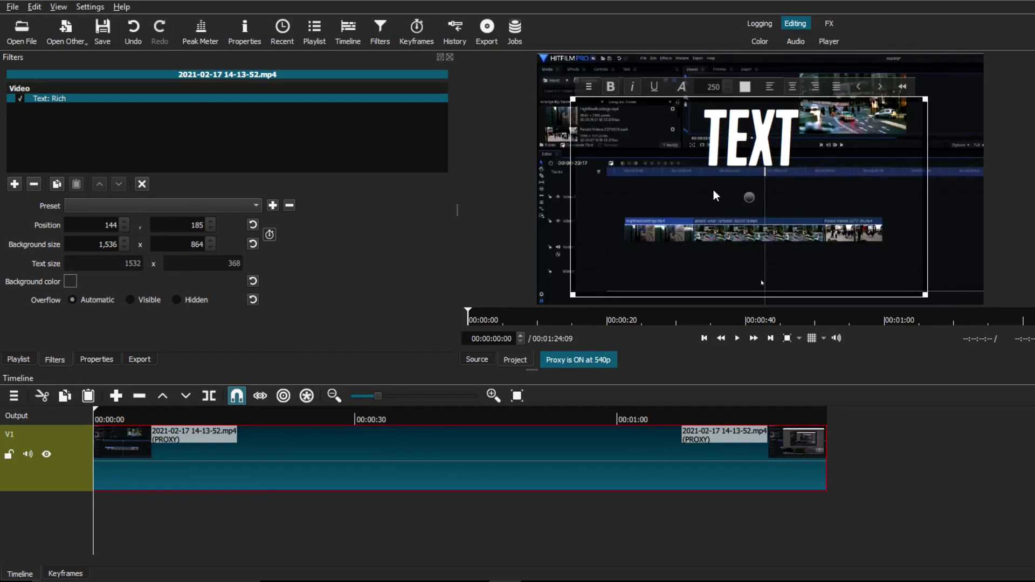
left_click_drag(566, 93, 585, 103)
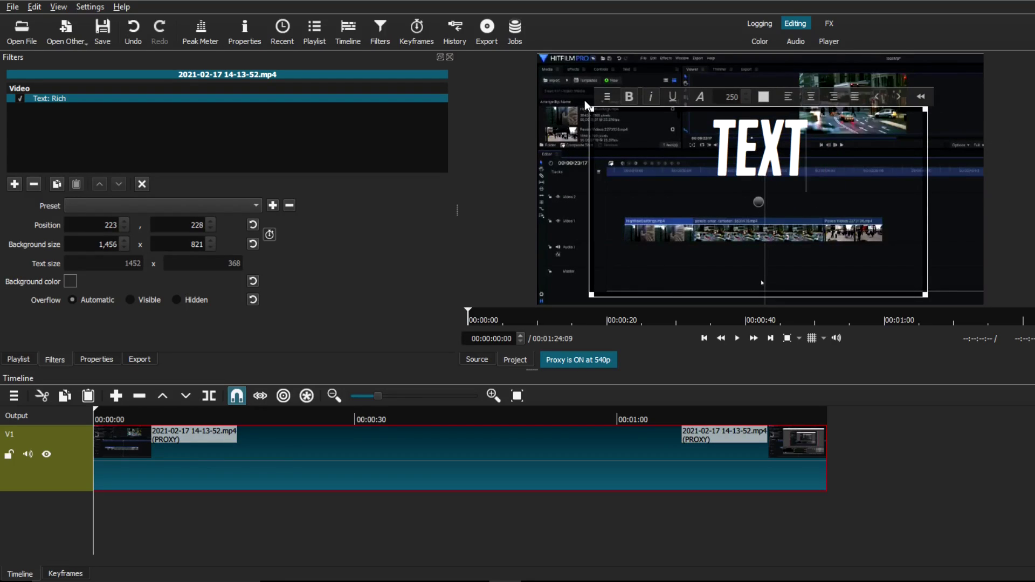
left_click_drag(923, 110, 935, 88)
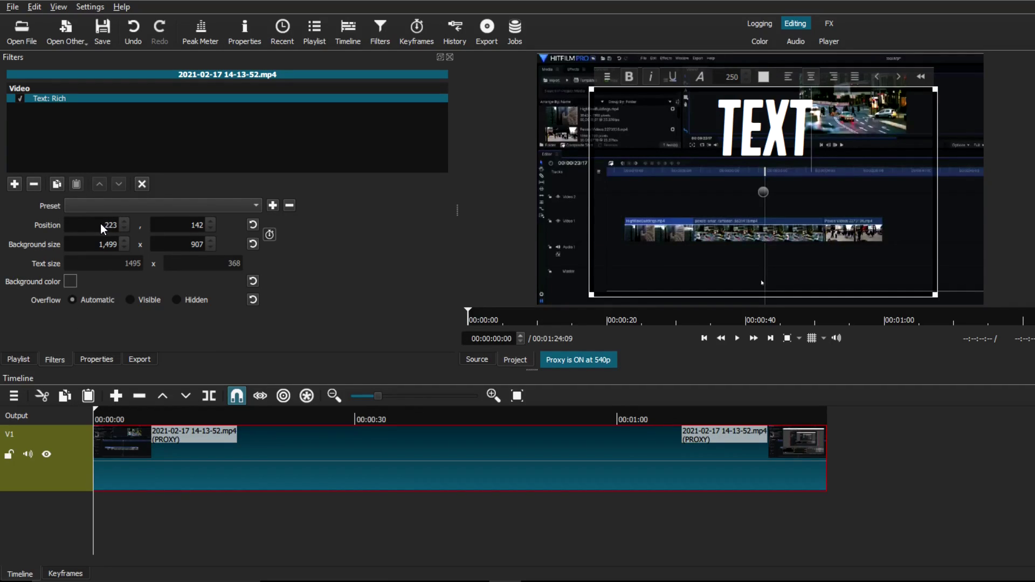
double_click(117, 226)
type("210")
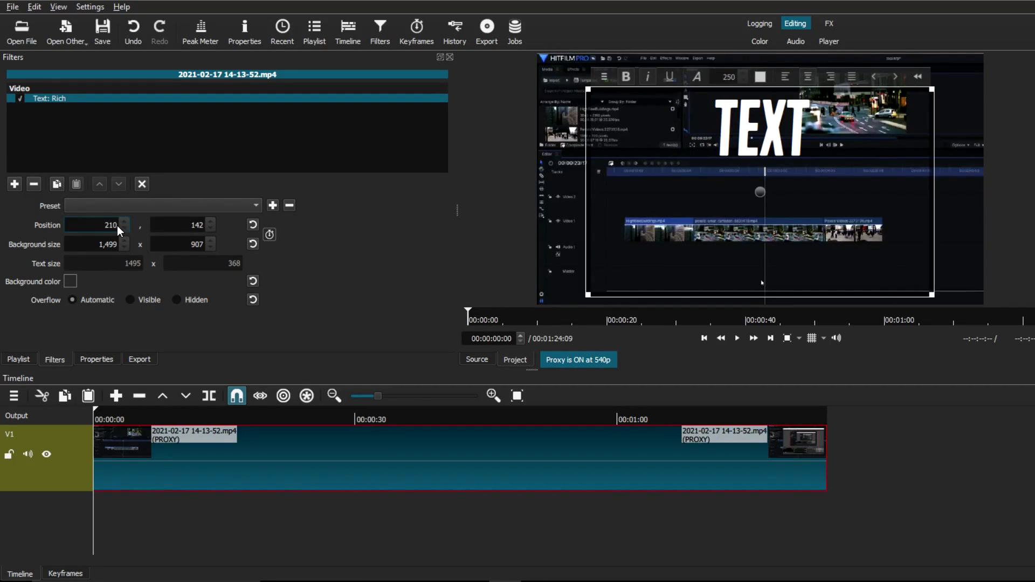
key("Return")
Set the text box's background color to orange (#ff5500).
left_click(73, 281)
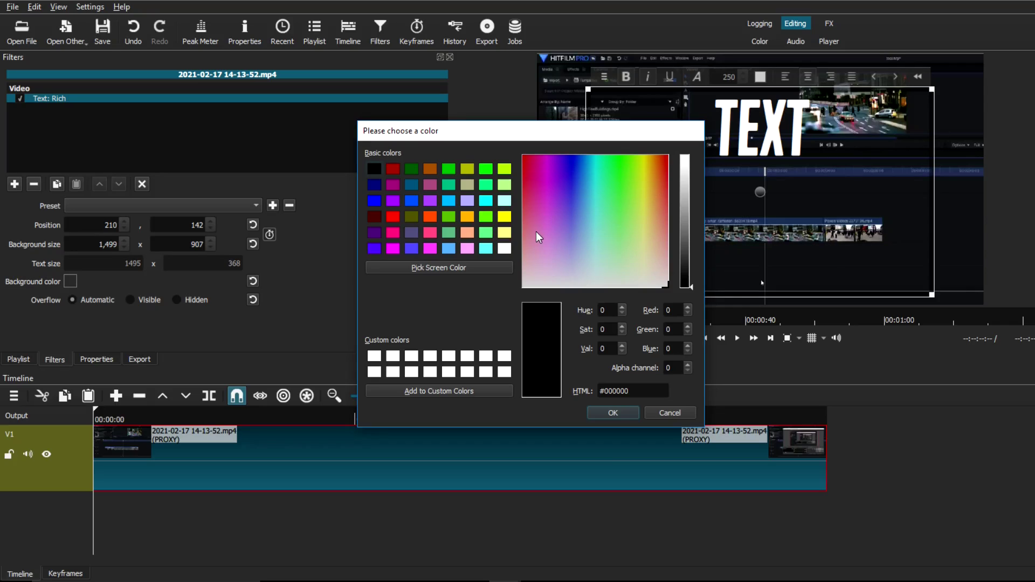
left_click(429, 218)
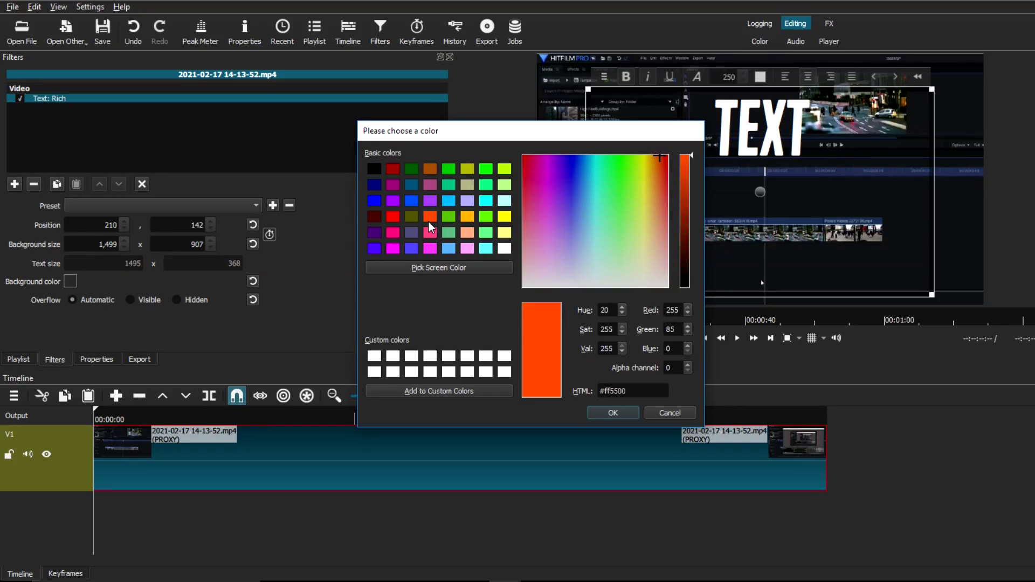
left_click(613, 413)
Make the orange text background fully transparent by setting its alpha channel to 0.
left_click(70, 280)
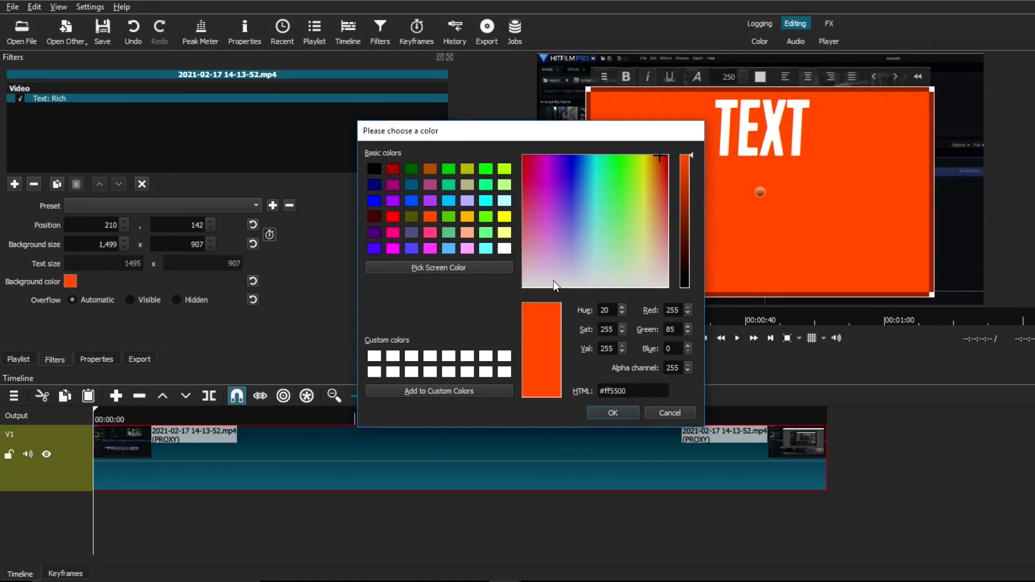
left_click(674, 368)
left_click_drag(674, 367, 665, 365)
type("0")
left_click(632, 412)
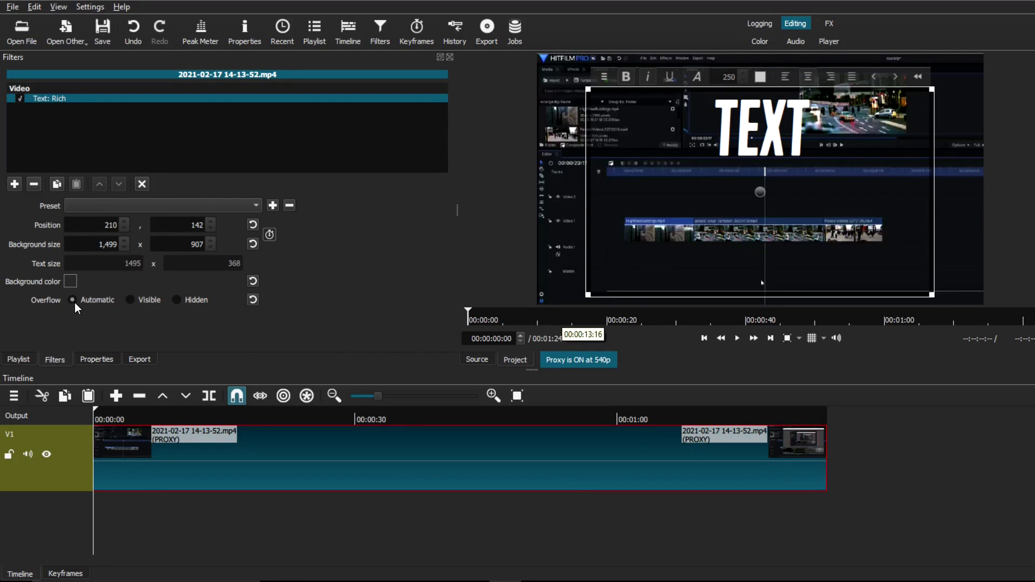
Set the text overflow back to Automatic after trying Visible, and apply the Slide In From Bottom preset.
left_click(133, 301)
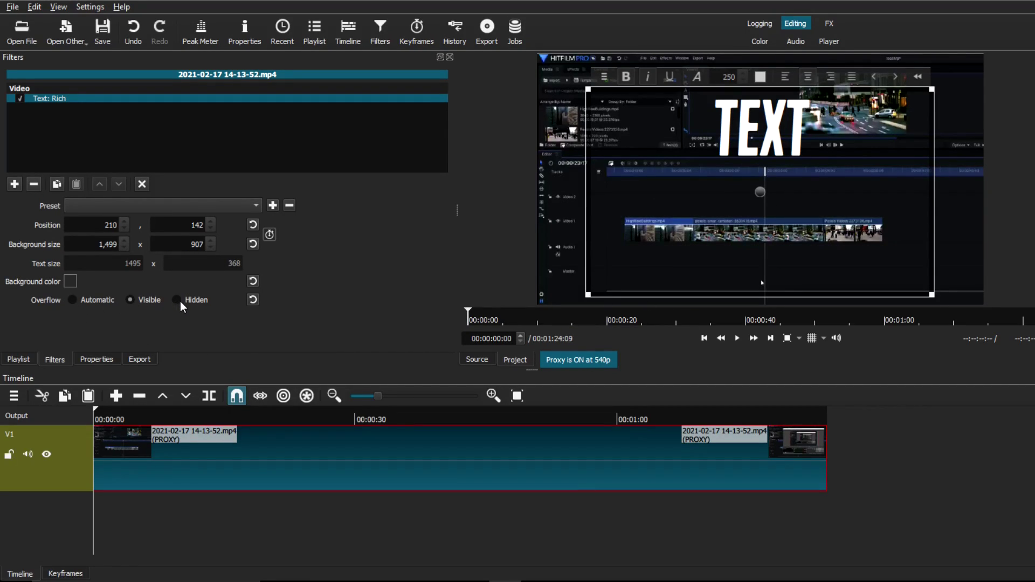
left_click(72, 300)
left_click(172, 208)
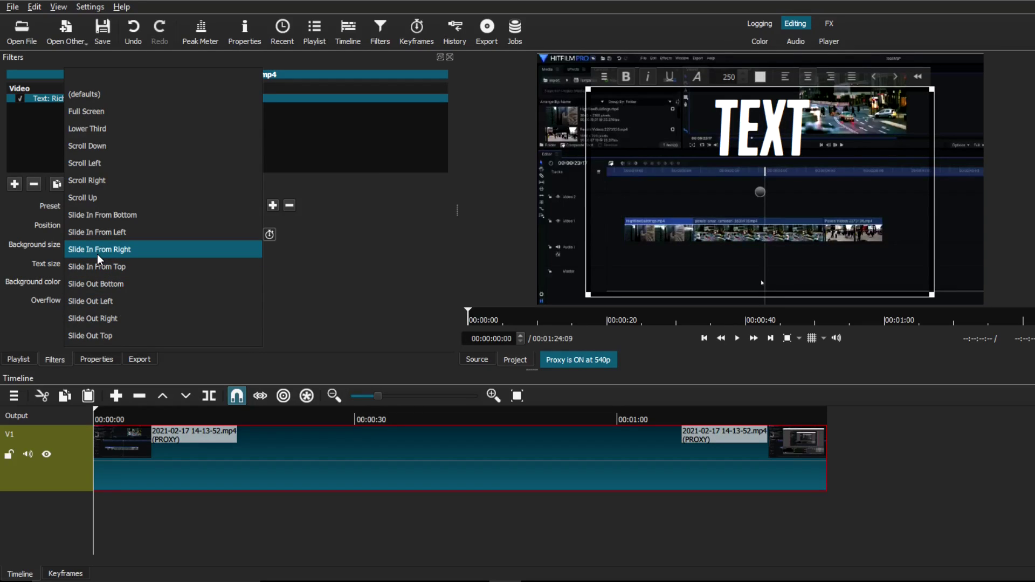
left_click(109, 219)
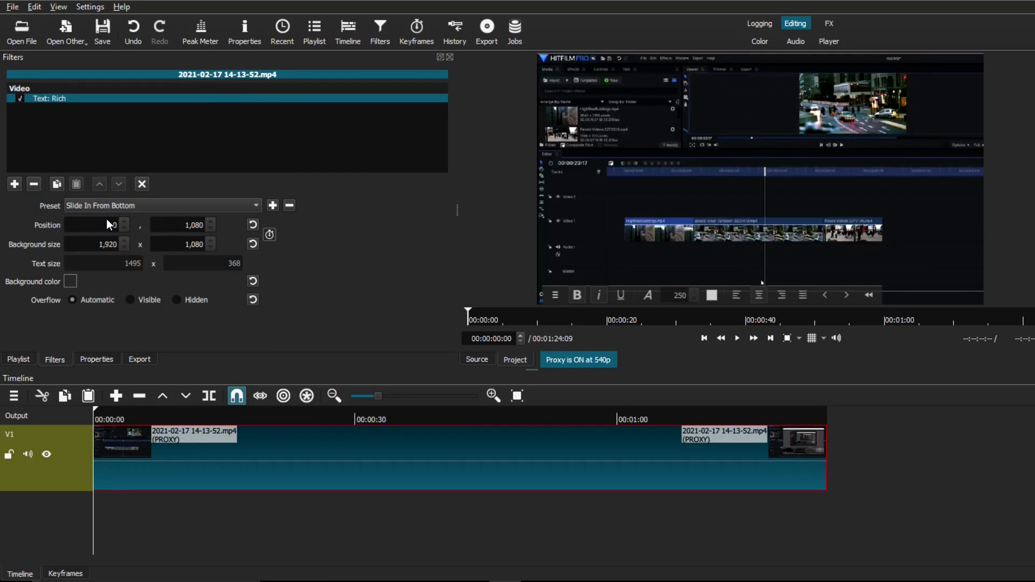
Play the slide-in animation, move the text box down to about position 9, 319, and replay it from the clip's start.
left_click(738, 338)
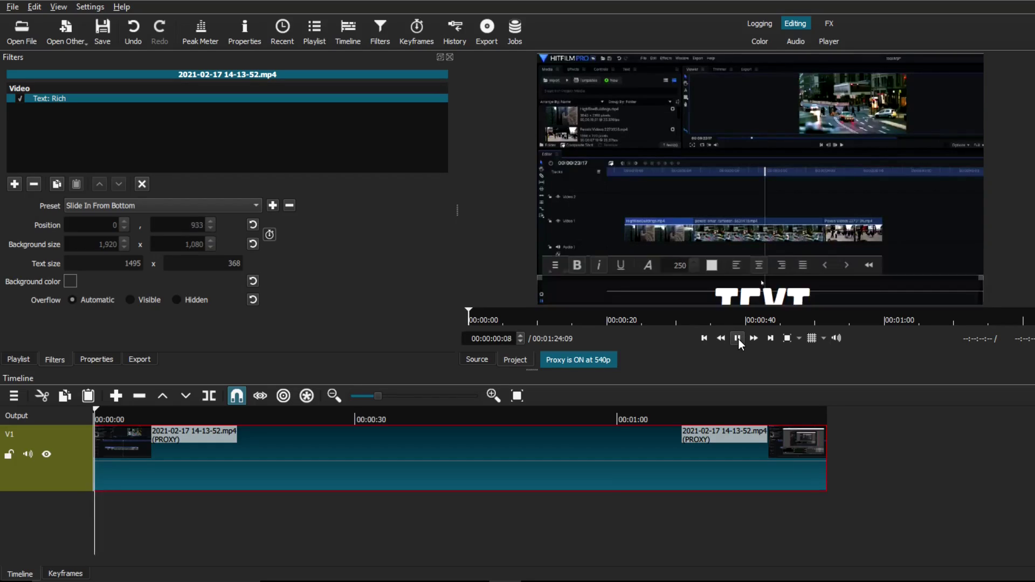
left_click(738, 338)
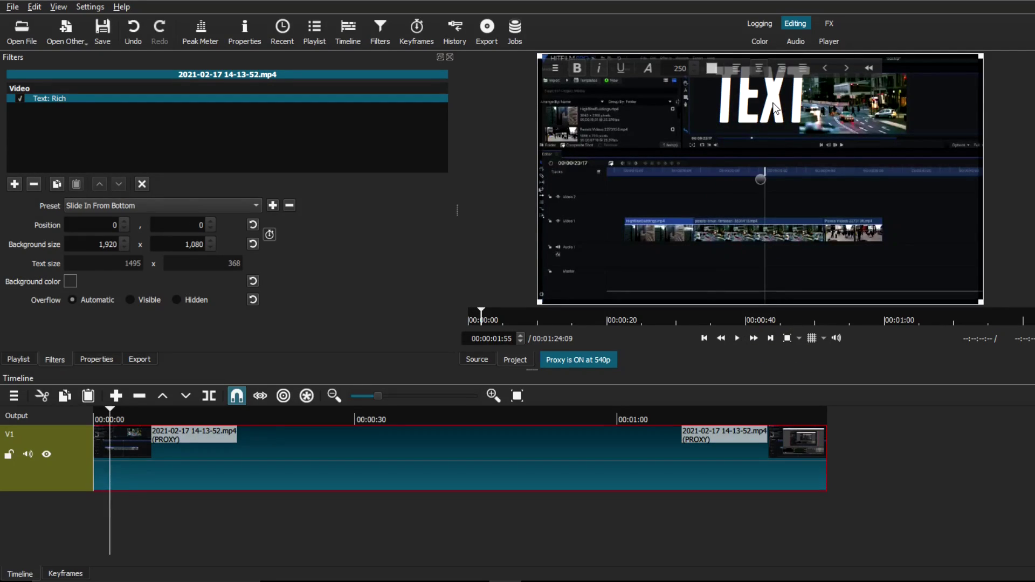
left_click_drag(761, 185, 764, 258)
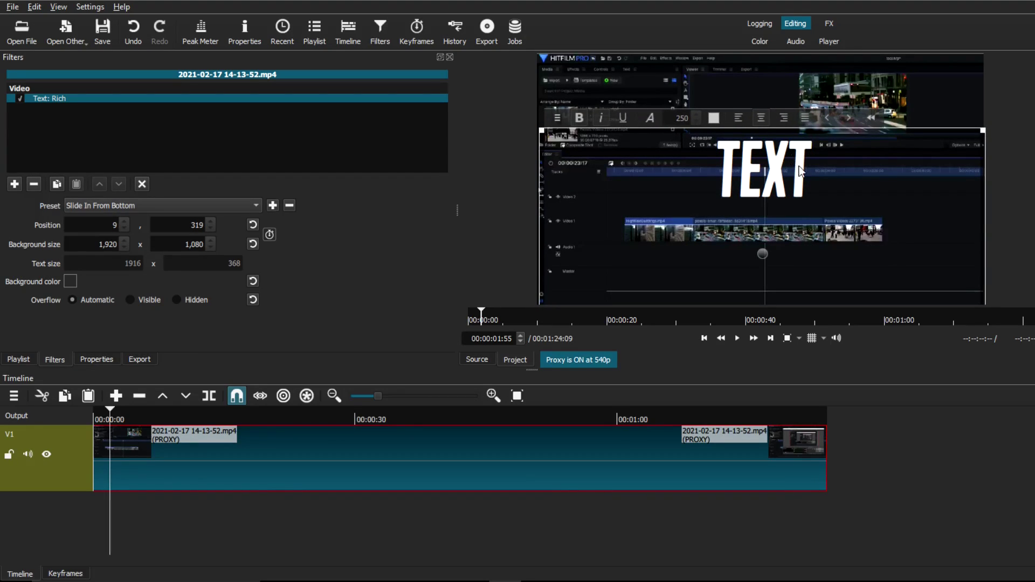
mouse_move(101, 423)
left_mouse_down()
mouse_move(56, 415)
mouse_move(95, 418)
left_mouse_up()
left_click(736, 339)
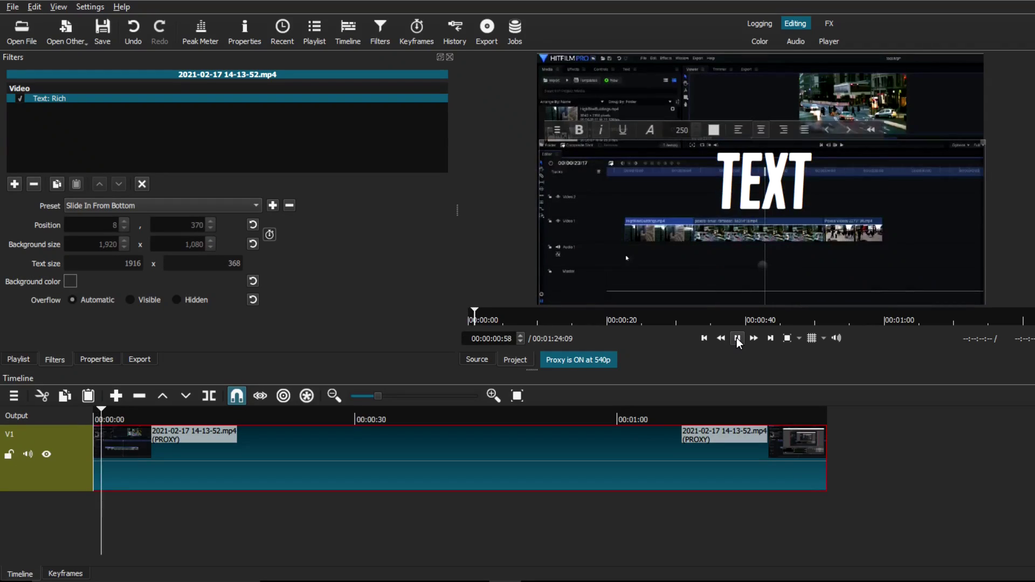
left_click(737, 339)
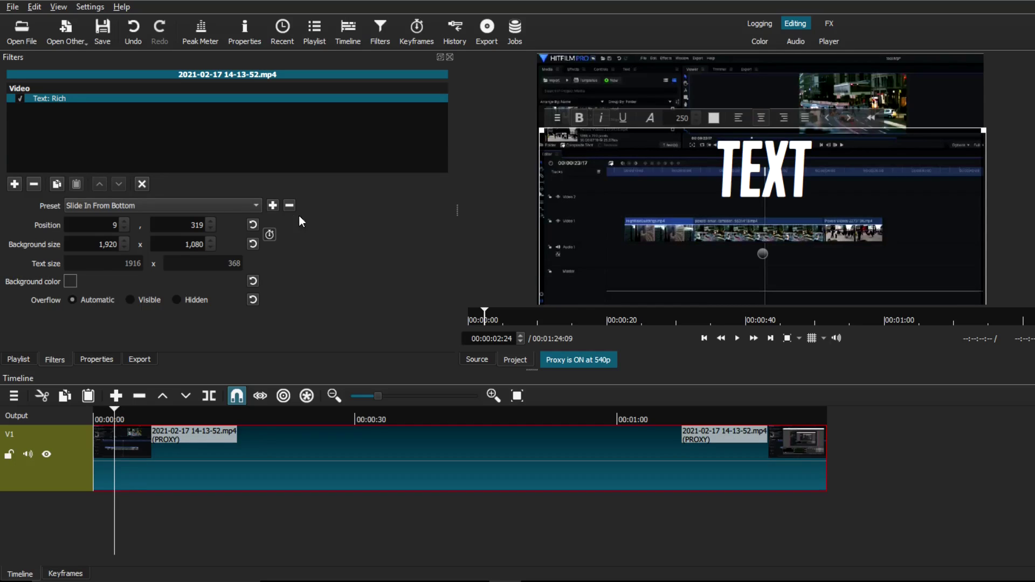
Apply the Full Screen preset and reset the text box's background size and position to their defaults.
left_click(237, 206)
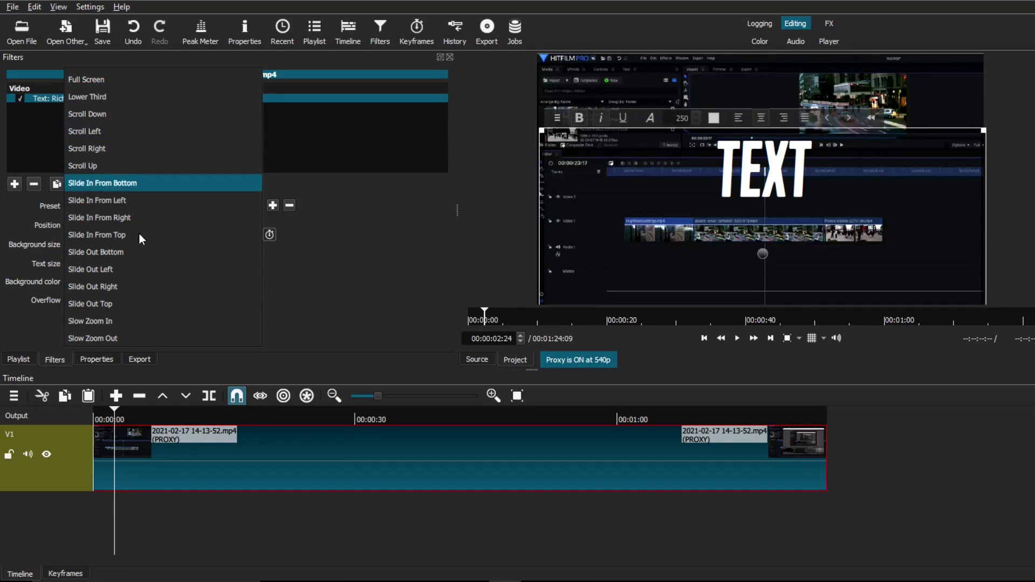
left_click(108, 97)
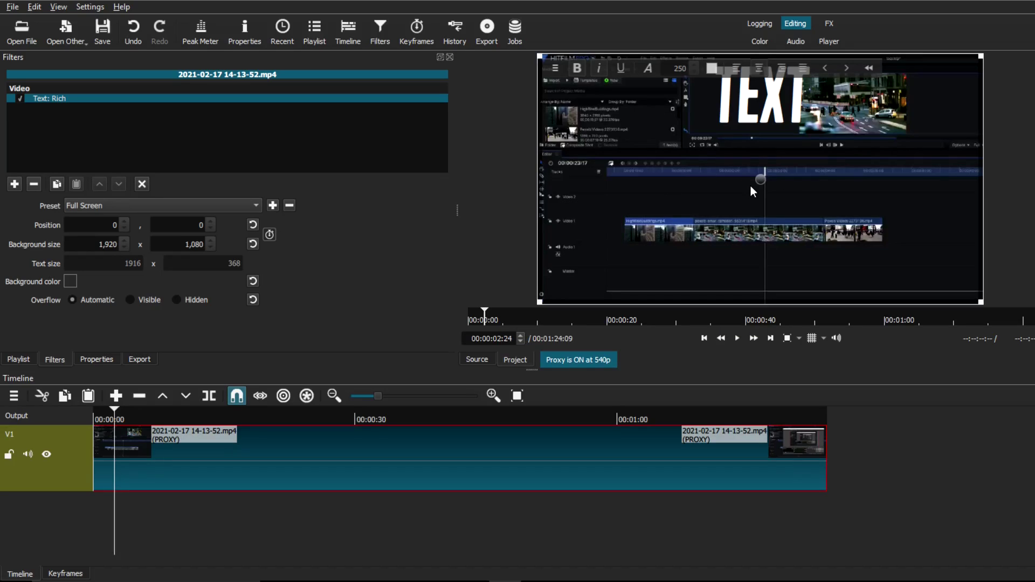
left_click_drag(760, 195, 758, 250)
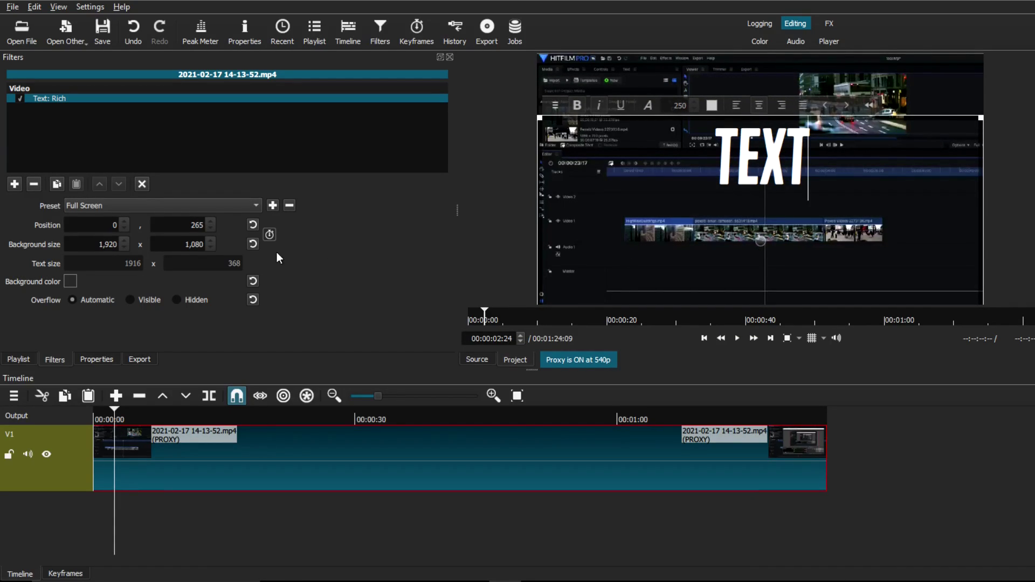
left_click(253, 244)
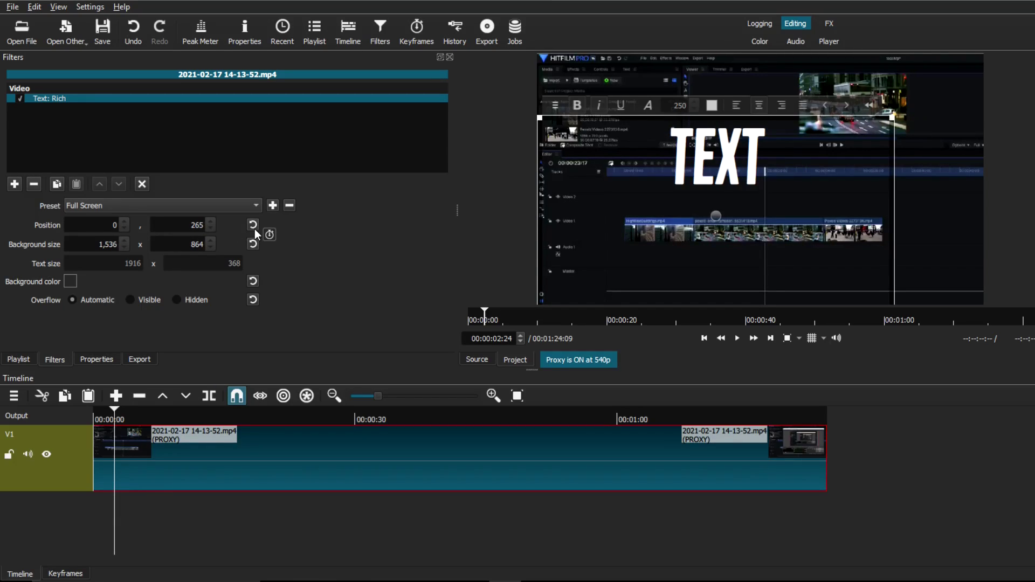
left_click(253, 225)
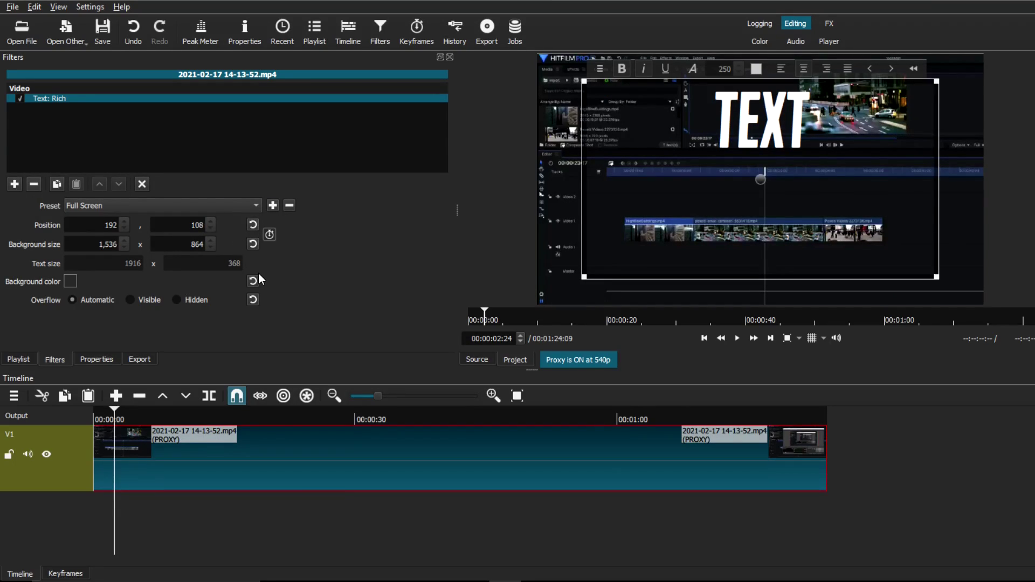
Add position keyframes at about 3 seconds and 00:00:07:46, moving the text box to about 203, 1,088 at the second, and play back the animation.
left_click(268, 235)
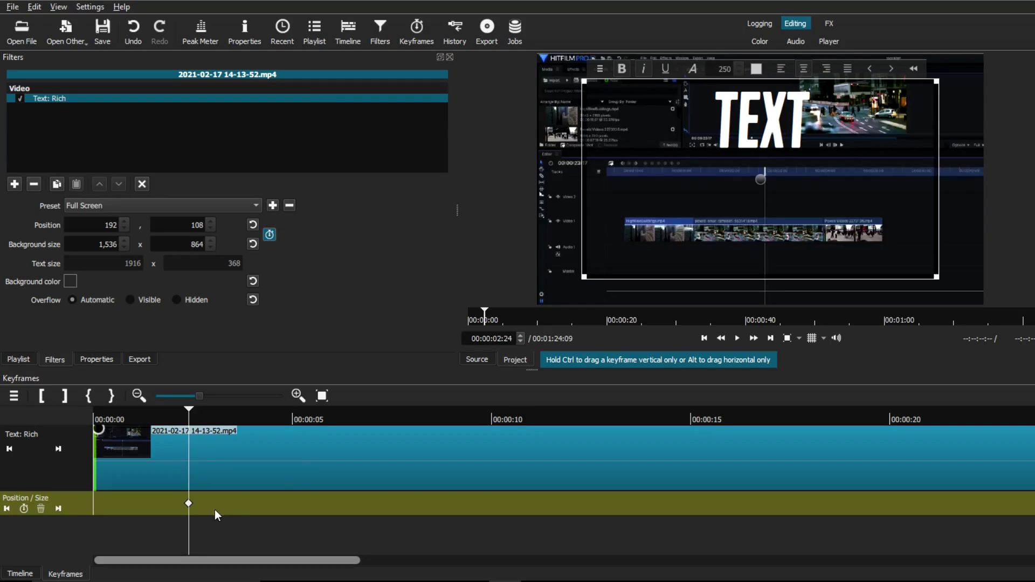
left_click_drag(188, 503, 210, 506)
left_click(402, 502)
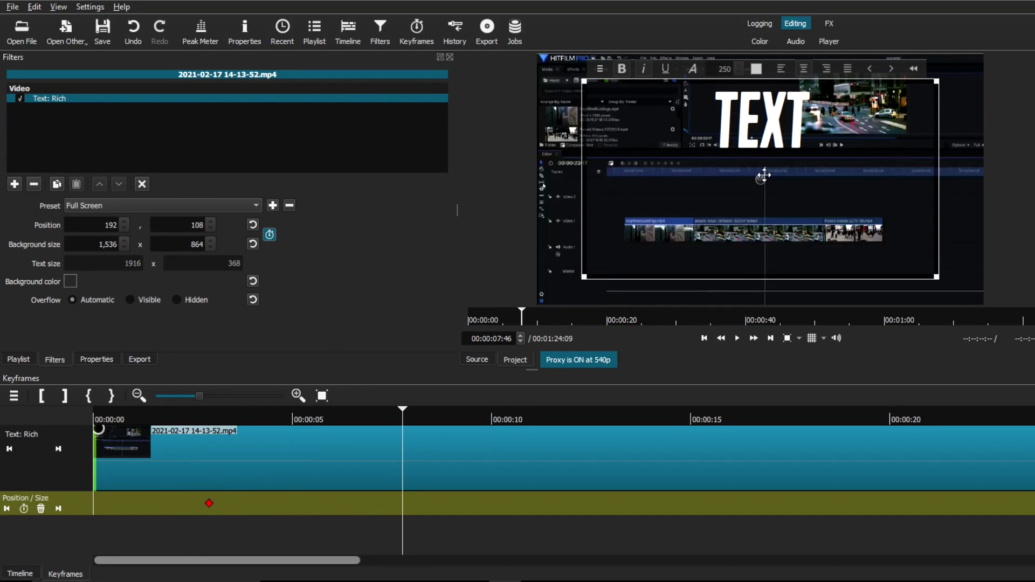
left_click_drag(766, 206, 768, 435)
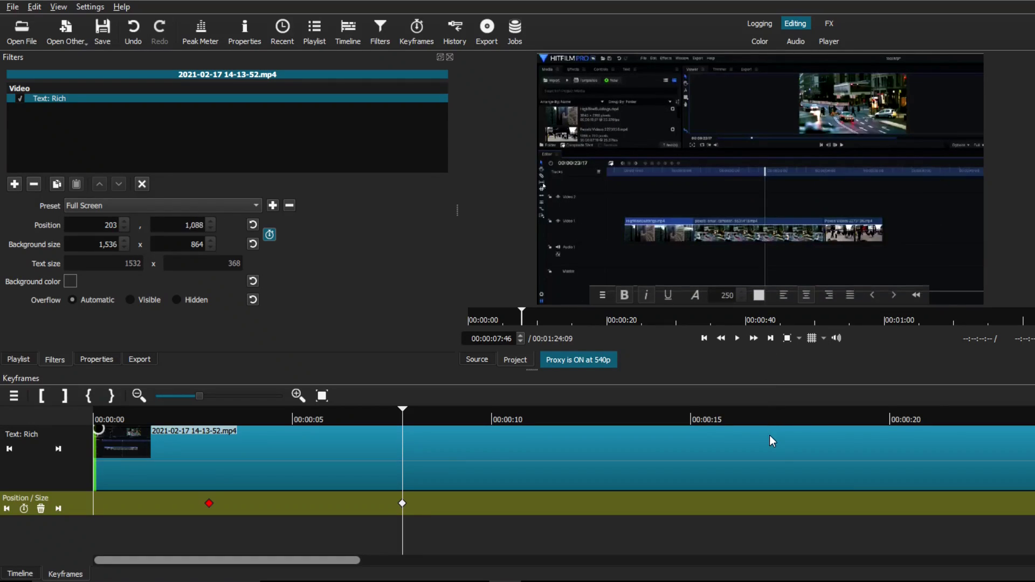
left_click(93, 420)
left_click(737, 338)
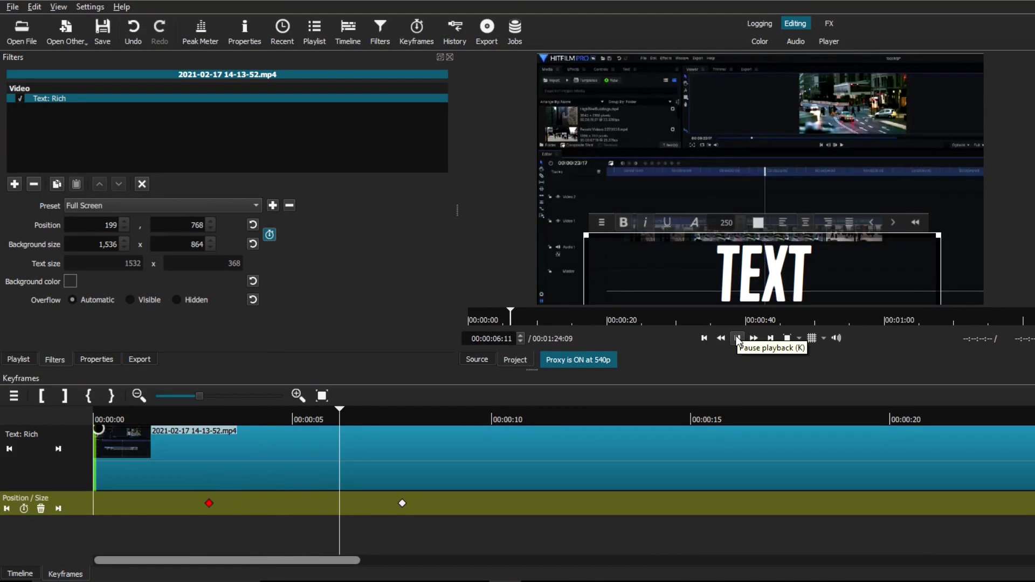
left_click(737, 338)
Move the second position keyframe to about 4.5 seconds, preview the faster exit, and delete that keyframe.
left_click_drag(402, 503, 273, 503)
left_click(189, 431)
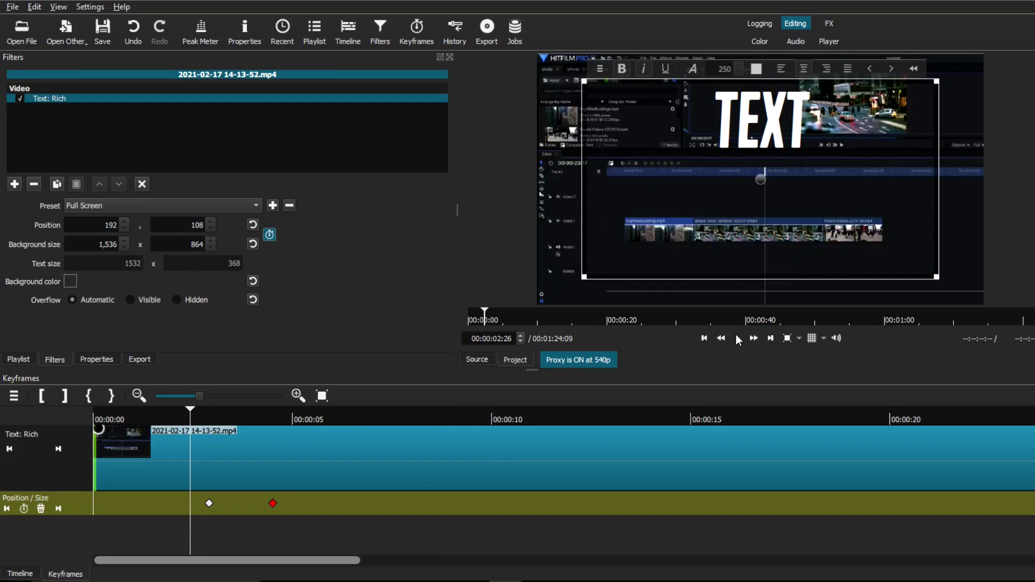
left_click(738, 338)
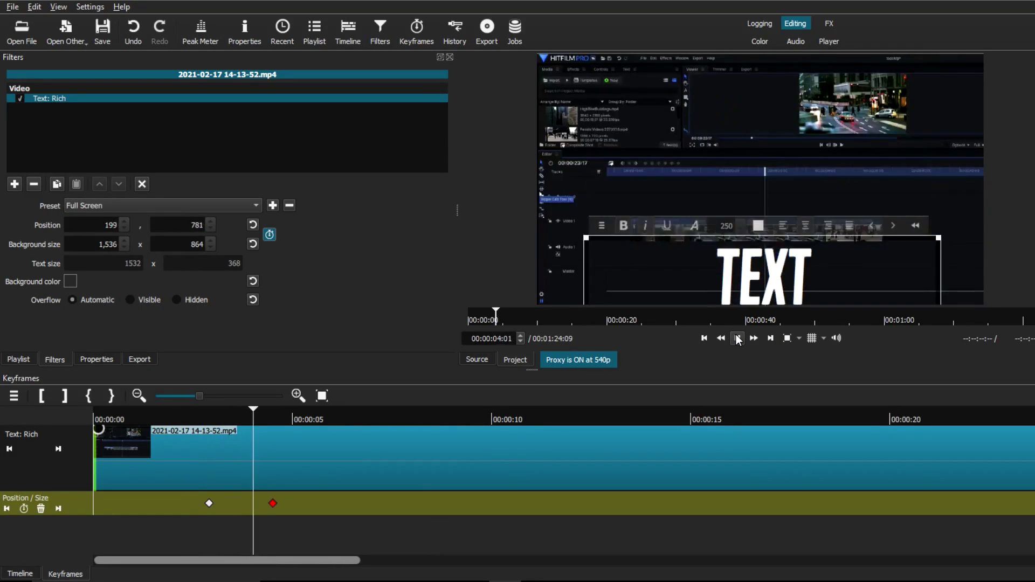
left_click(738, 338)
left_click(40, 509)
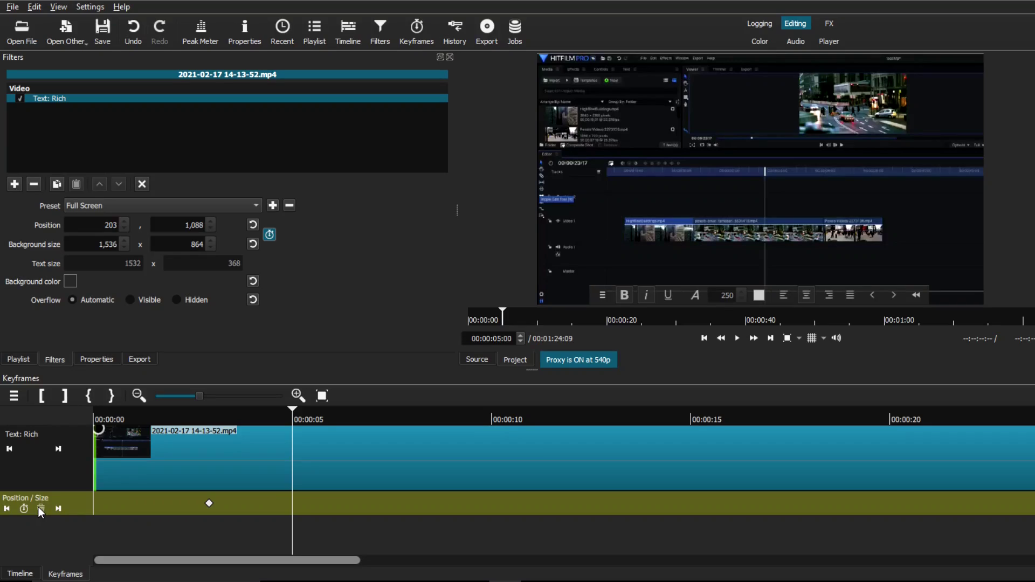
left_click(22, 573)
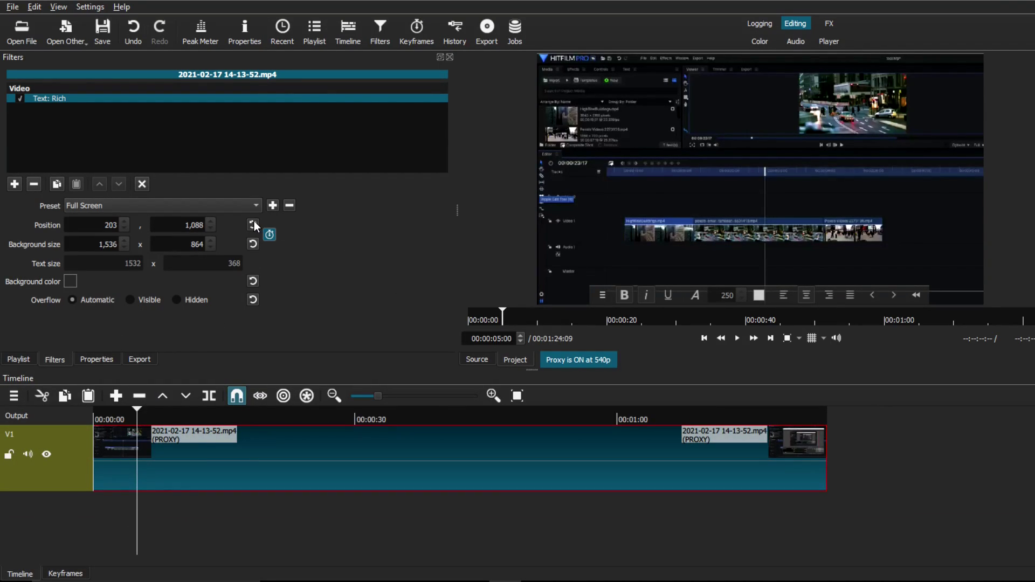
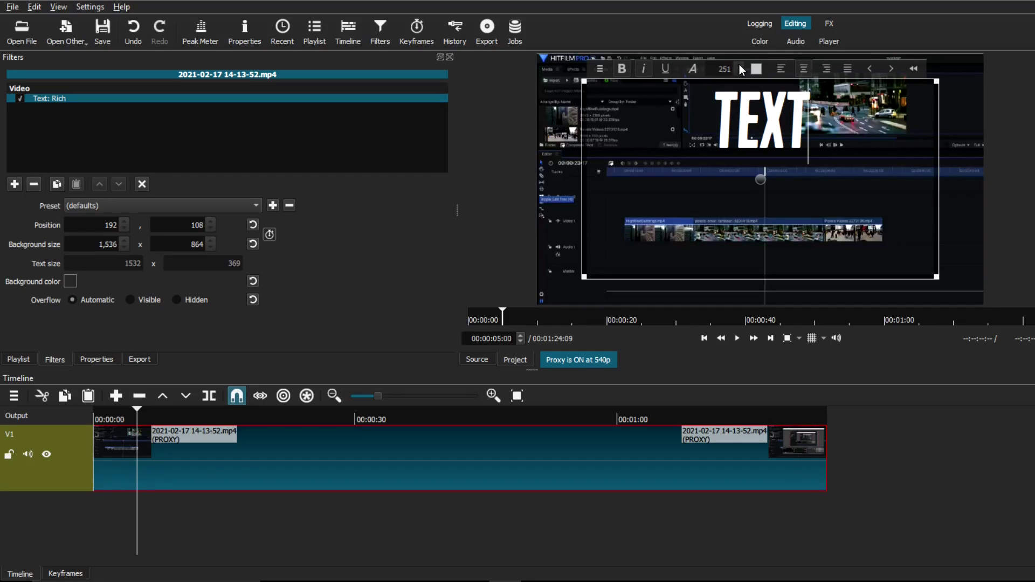
Open the text's font color picker and close it without choosing a color.
left_click(758, 69)
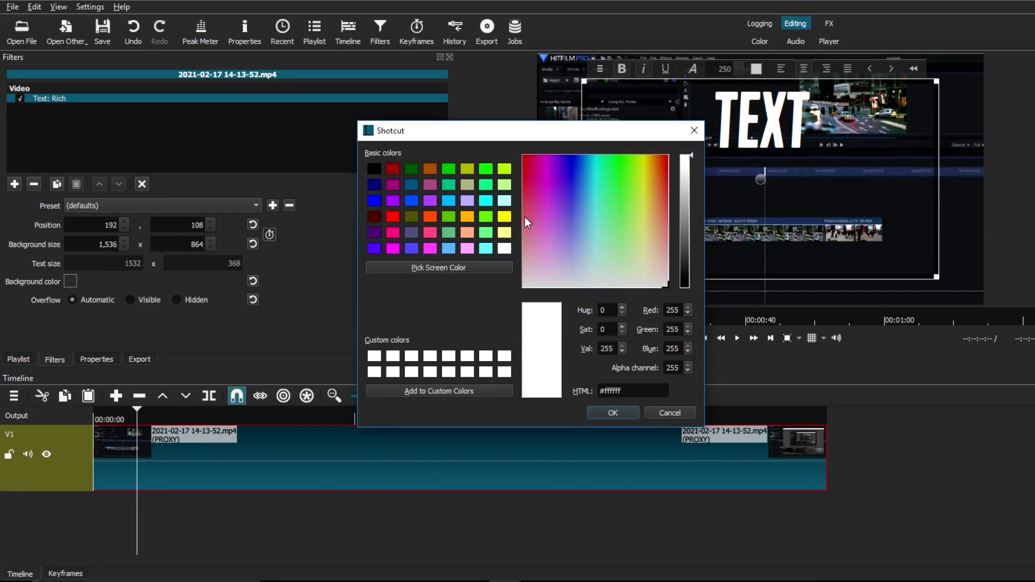
left_click(694, 131)
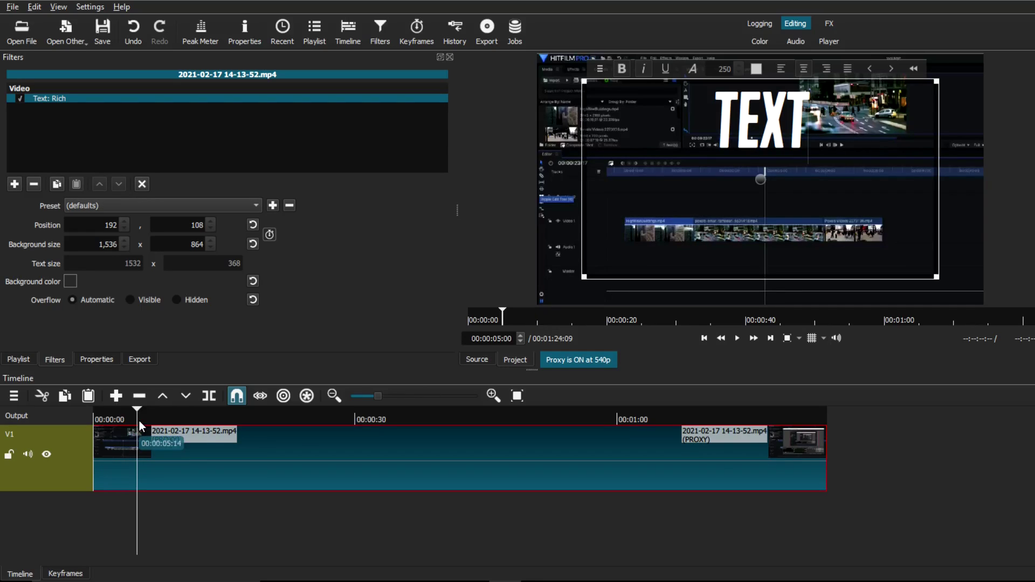
Split the video clip on track V1 at 00:00:04:15 and at about 00:00:11:06.
left_click_drag(137, 409, 131, 409)
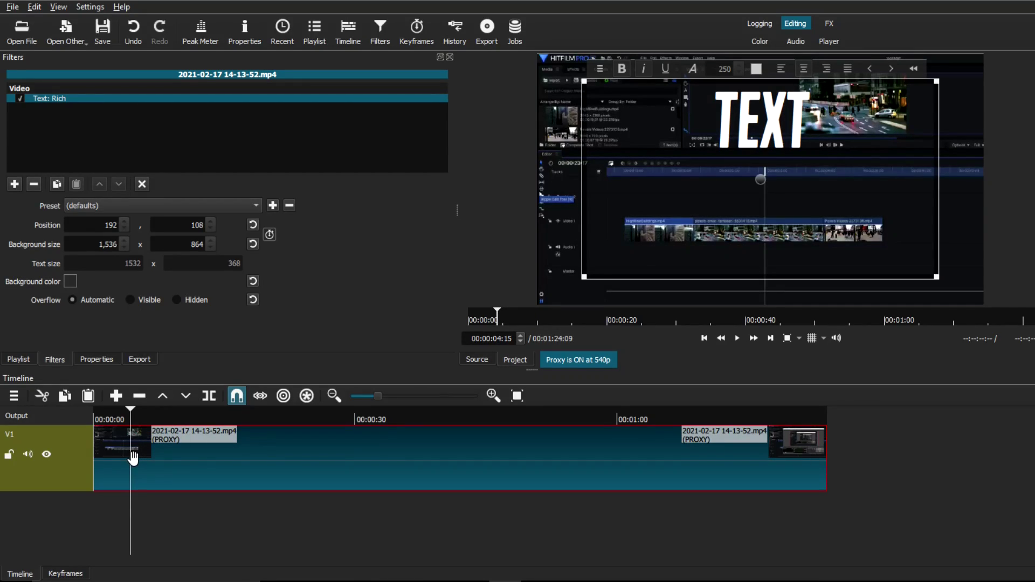
key("s")
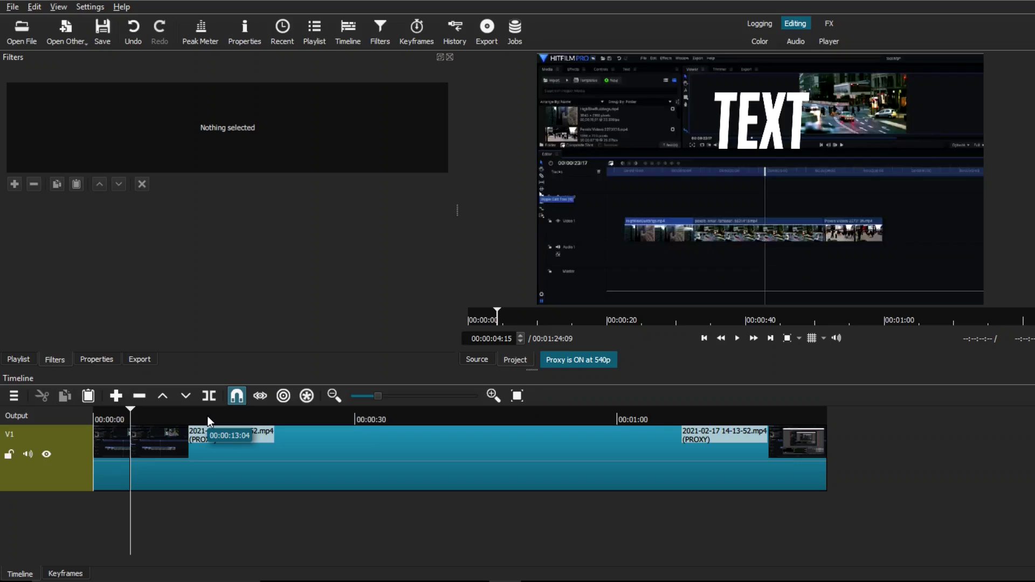
left_click(207, 416)
left_click(191, 418)
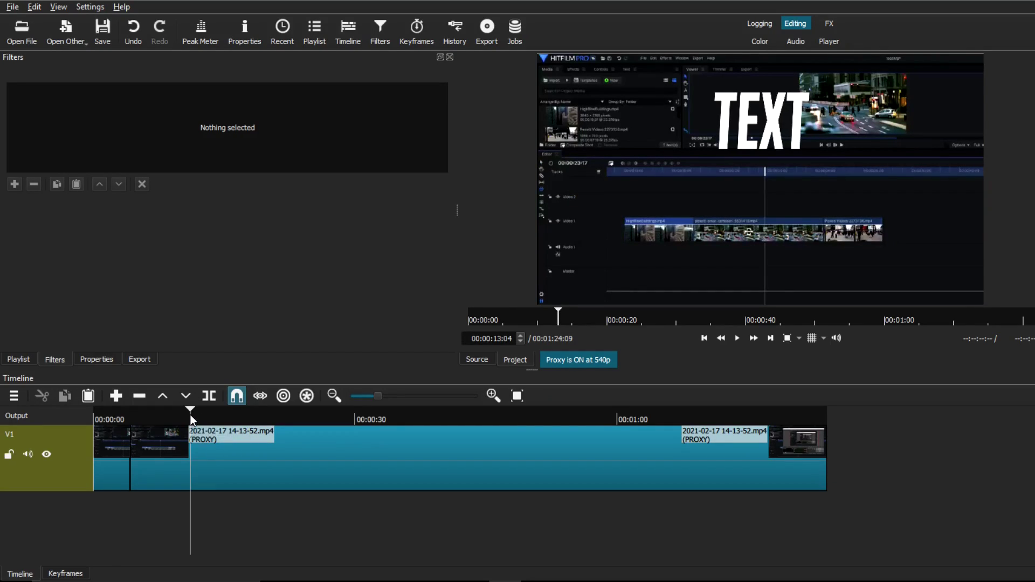
key("s")
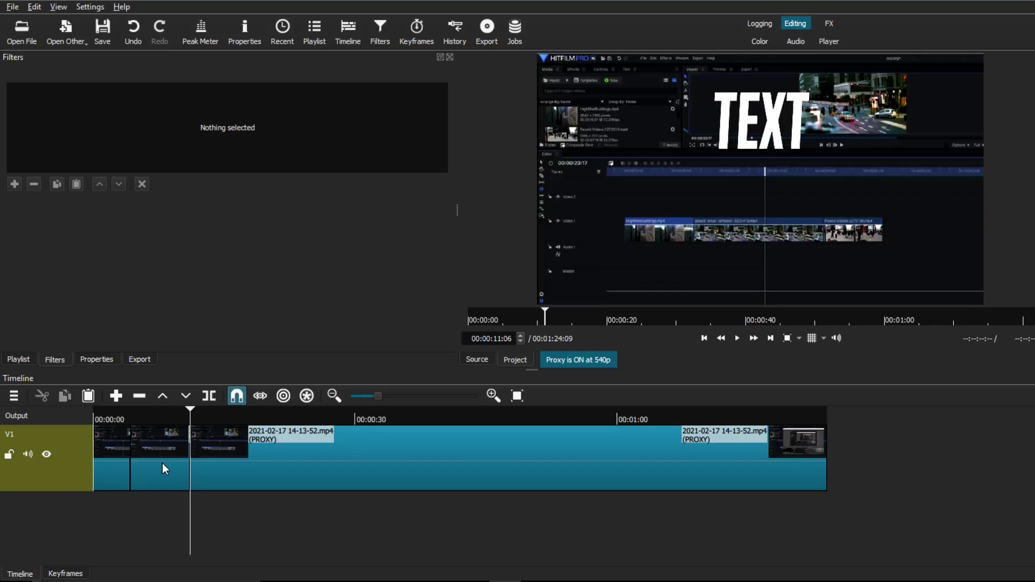
Remove the Text: Rich filter from the first segment of the split clip.
left_click(163, 464)
left_click(162, 413)
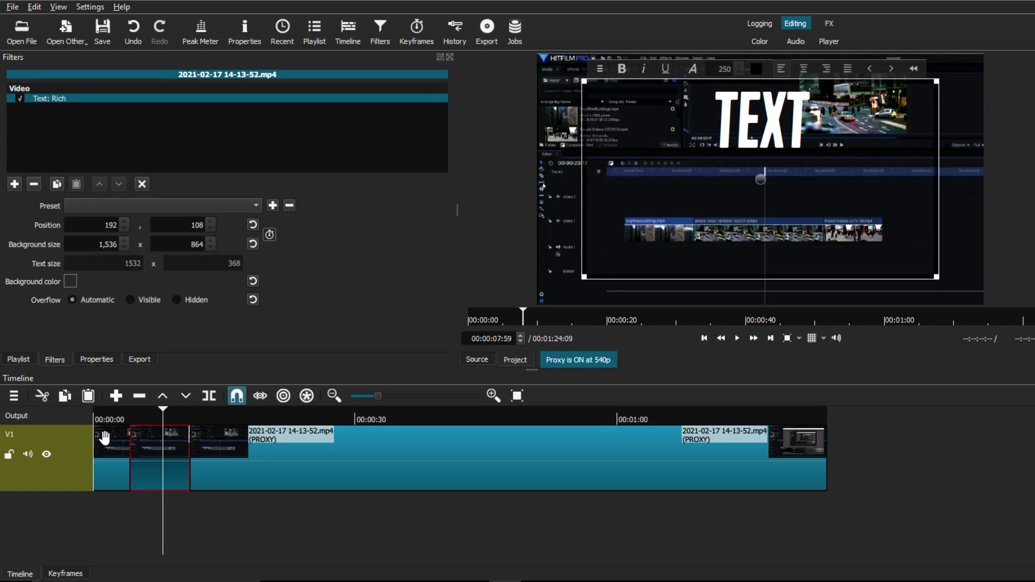
left_click(111, 416)
left_click(104, 449)
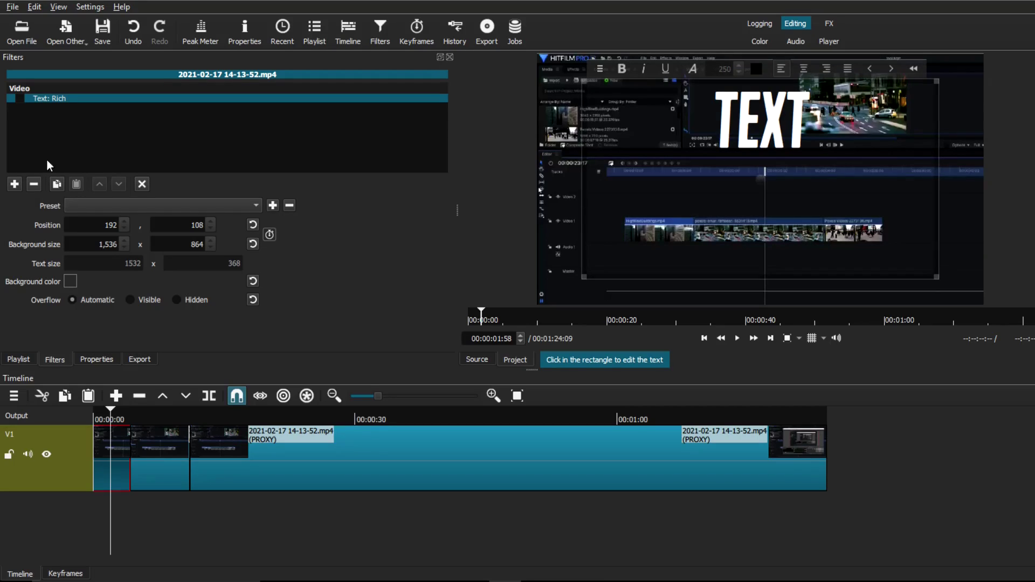
left_click(34, 184)
Remove the Text: Rich filter from the last segment of the split clip.
left_click(215, 416)
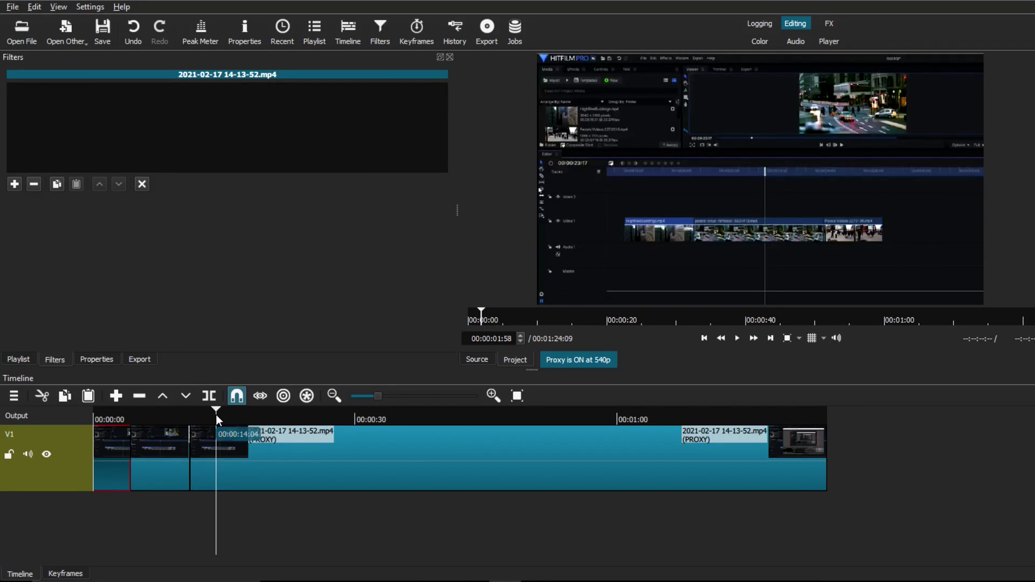
left_click(229, 457)
left_click(20, 98)
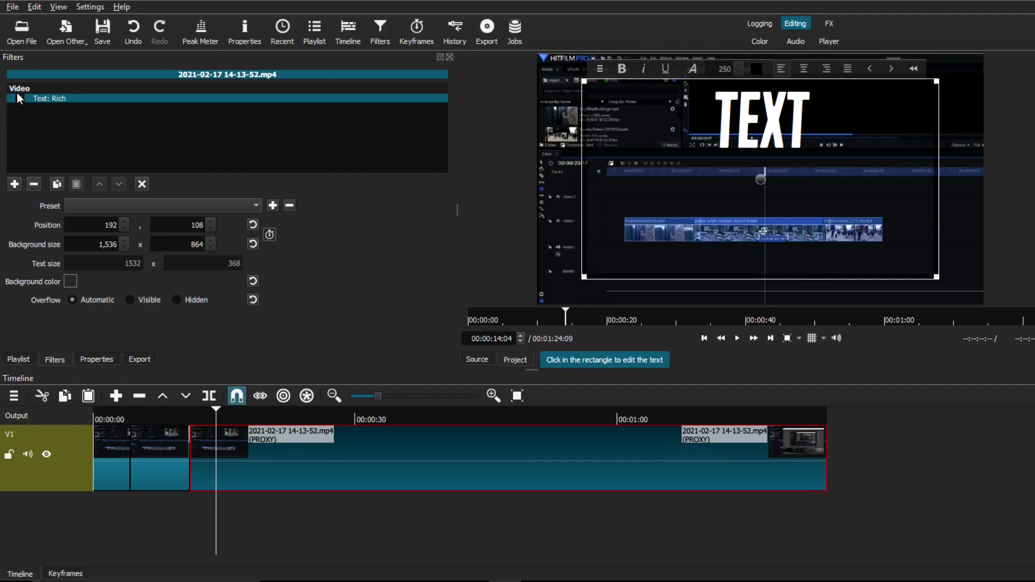
left_click(34, 185)
Apply the Slide In From Bottom preset to the middle segment's title, move the text box lower in the frame, and play back the result.
left_click(160, 418)
left_click(157, 443)
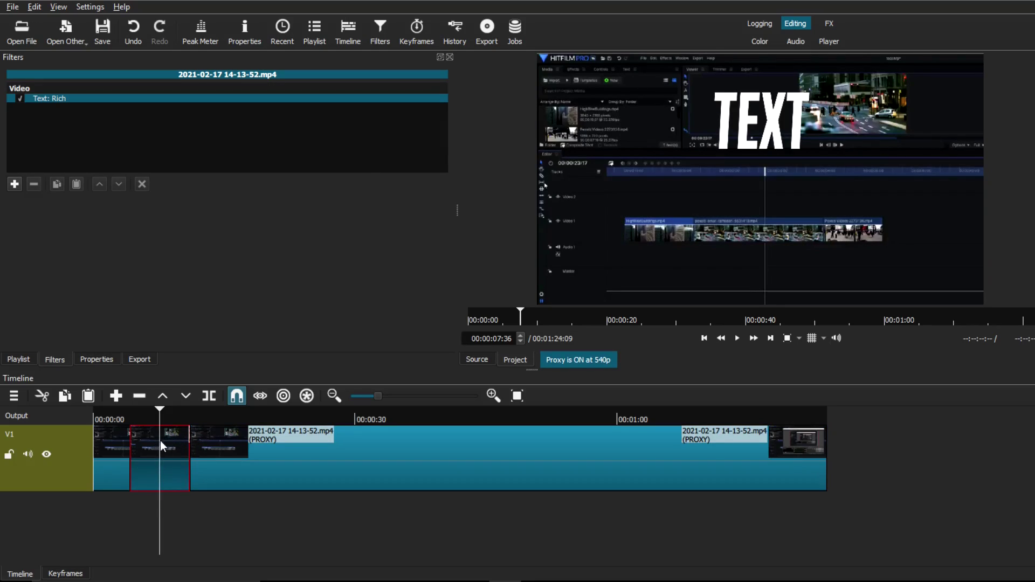
left_click_drag(763, 178, 761, 226)
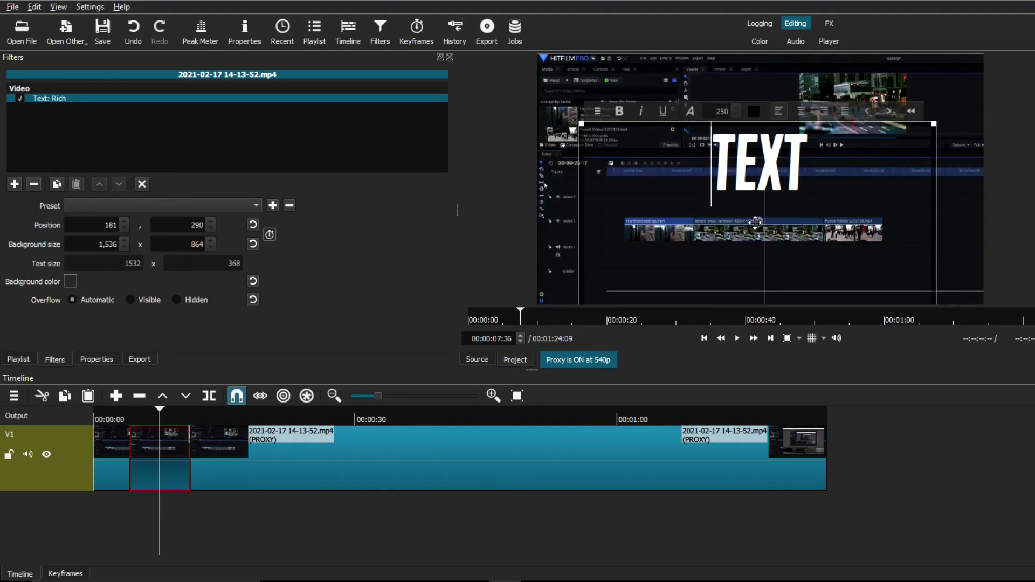
left_click(235, 206)
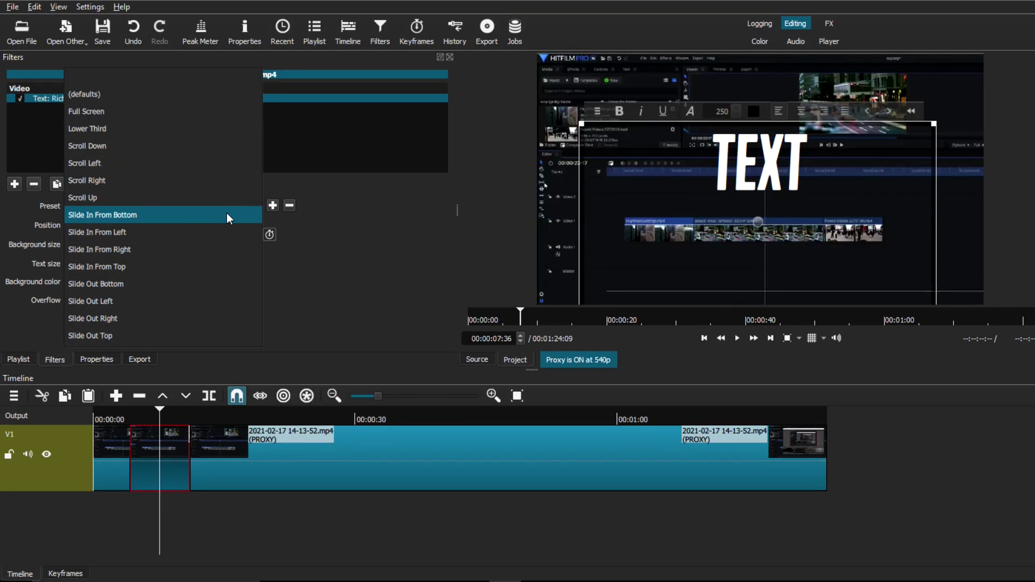
left_click(227, 212)
left_click_drag(760, 179, 758, 256)
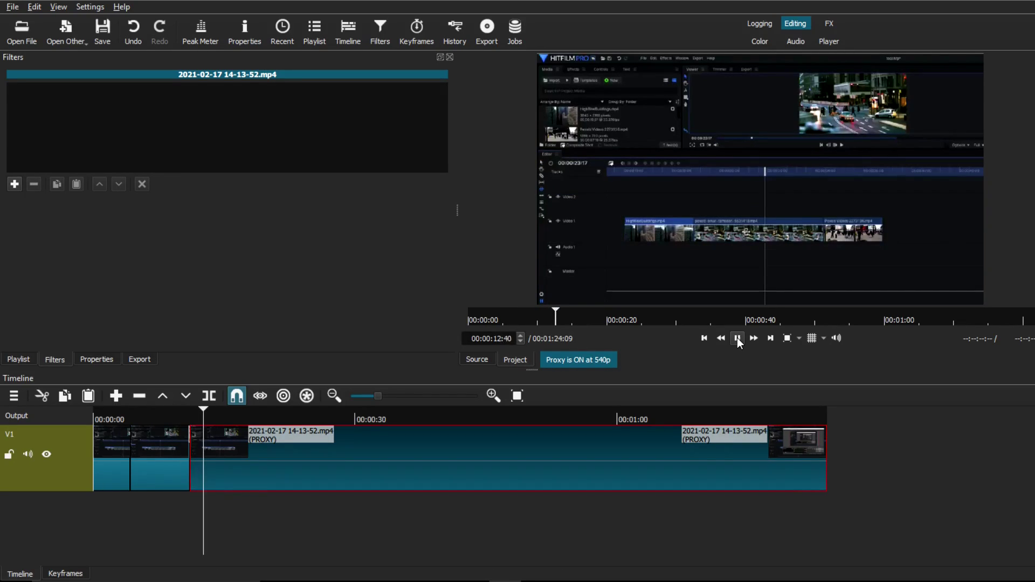
left_click(737, 338)
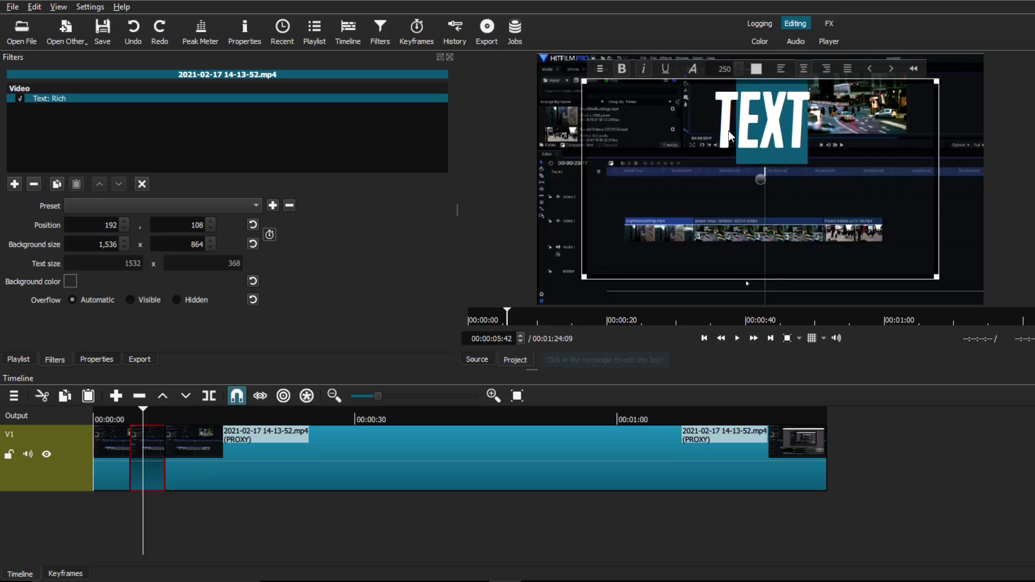
Replace the title text with SUBSCRIBE and move its text box lower in the frame, to vertical position 308.
left_click_drag(729, 130, 714, 134)
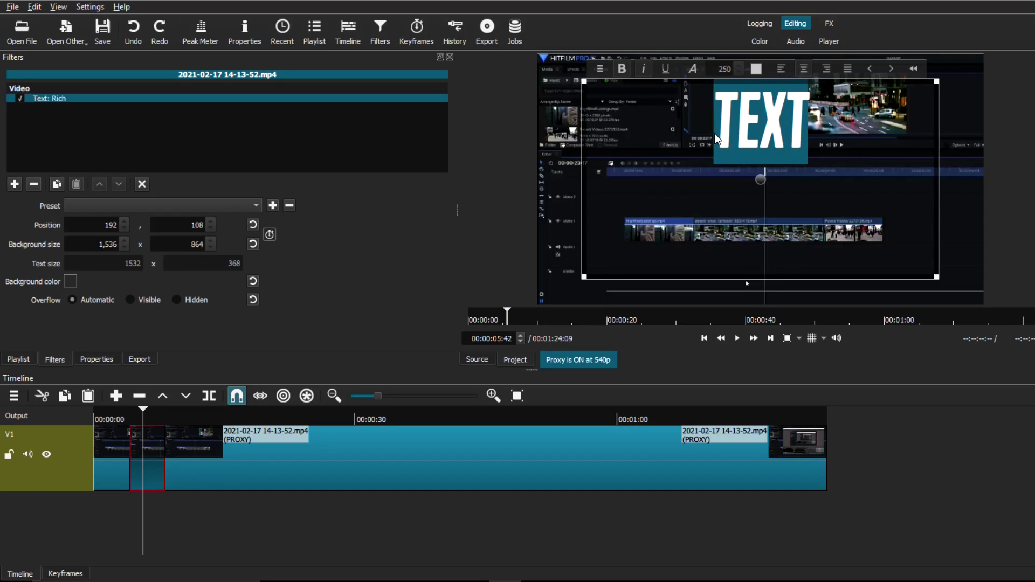
type("SUBSCRIBE")
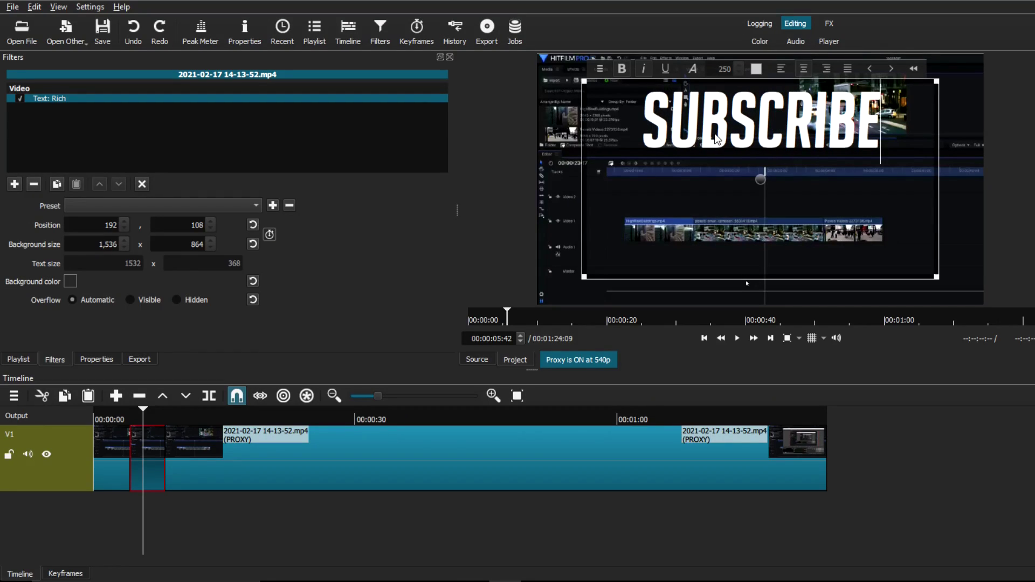
left_click_drag(762, 185, 762, 232)
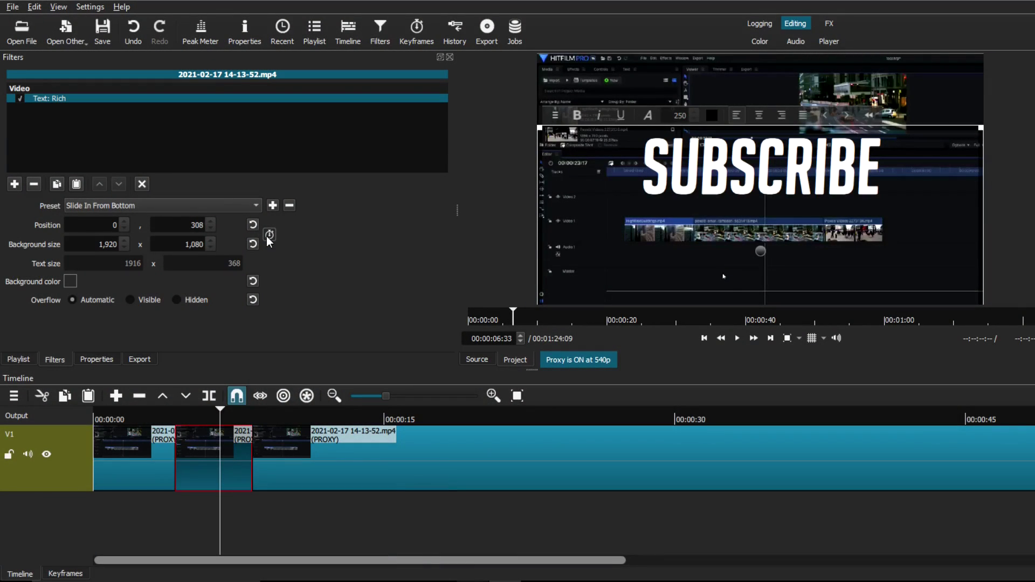
Keyframe the title sliding out below the frame at 00:00:07:44, at position 40, 1,132, and play back the animation.
left_click(269, 236)
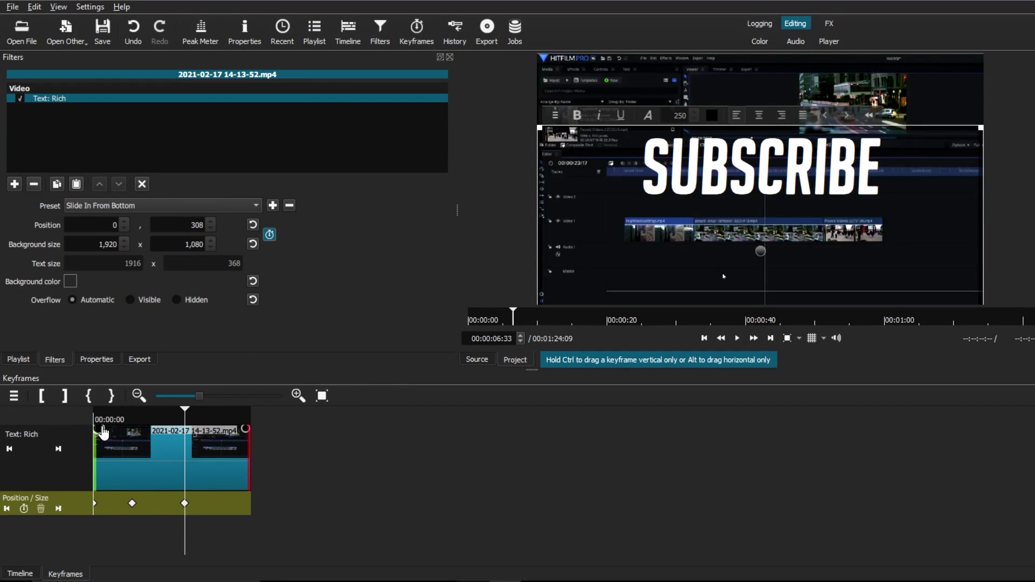
left_click_drag(96, 410, 232, 431)
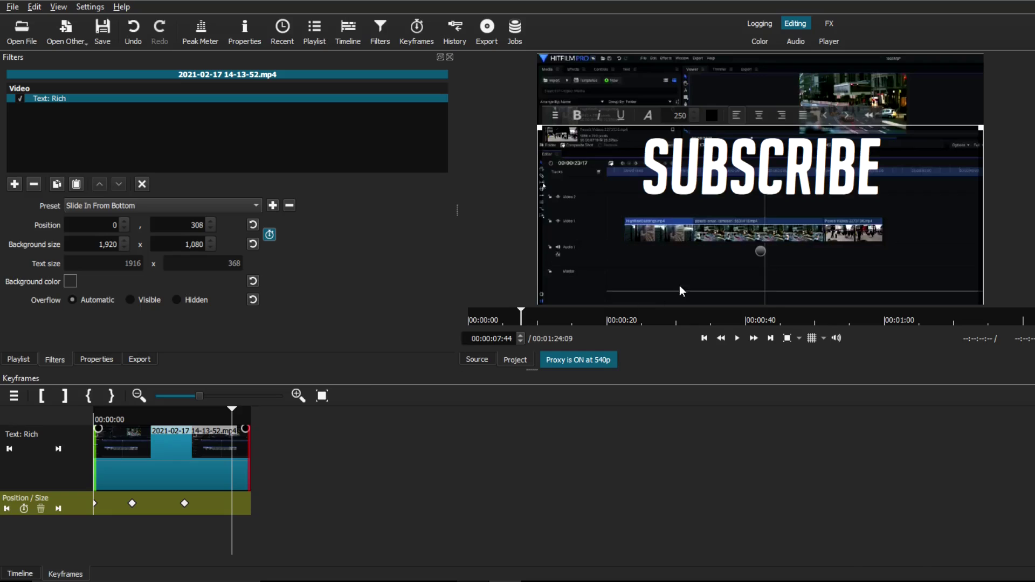
left_click_drag(760, 250, 544, 495)
left_click(95, 409)
key("space")
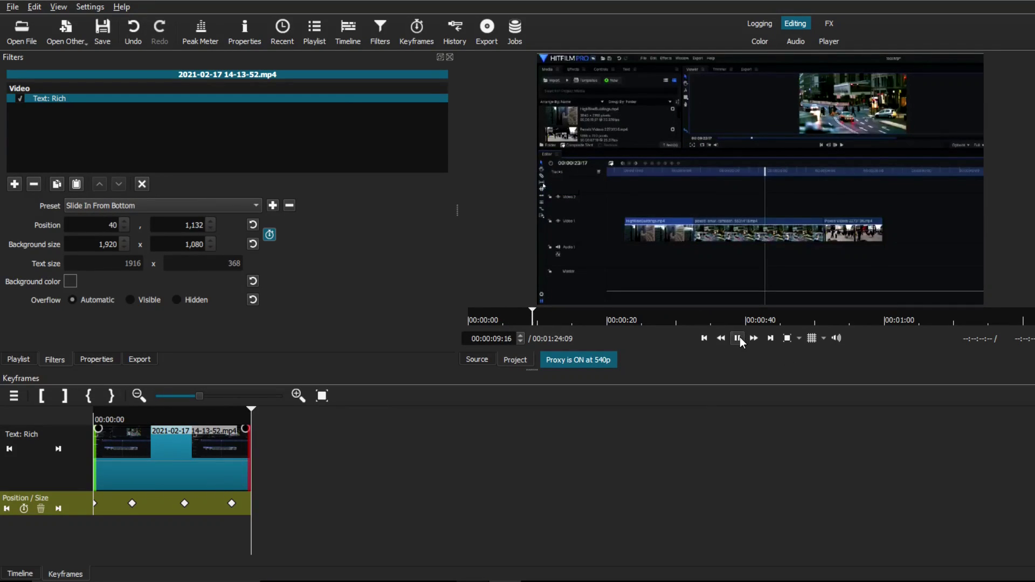
Set the keyframe type of the title's last Position / Size keyframe to Linear.
left_click(234, 412)
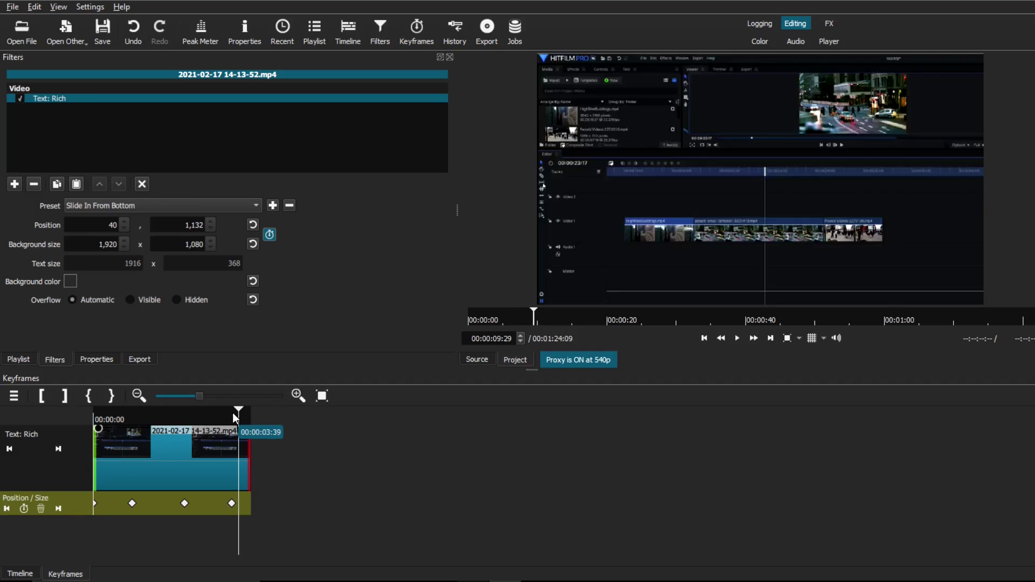
left_click(231, 502)
right_click(231, 502)
mouse_move(274, 507)
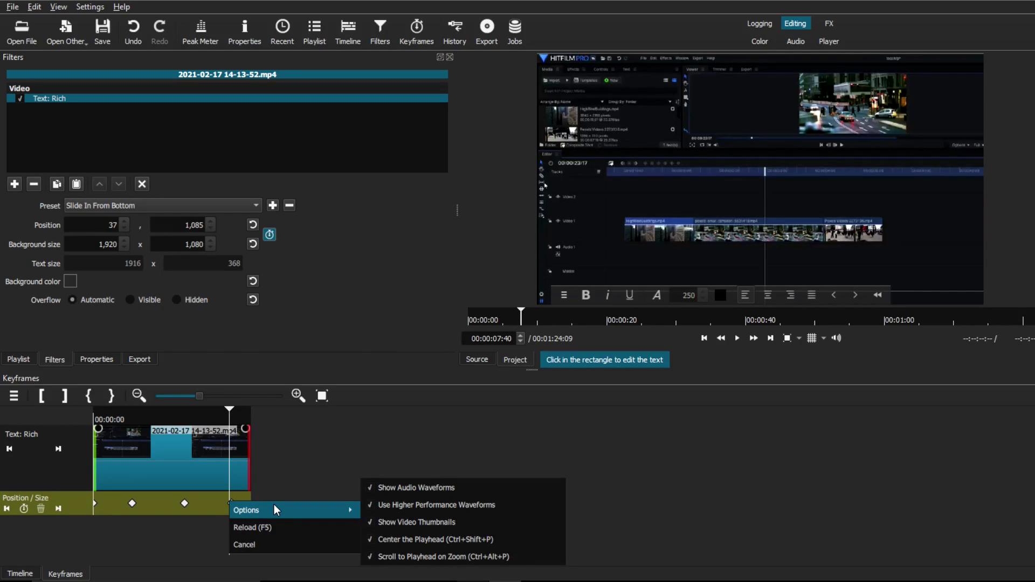
left_click(237, 498)
left_click(232, 504)
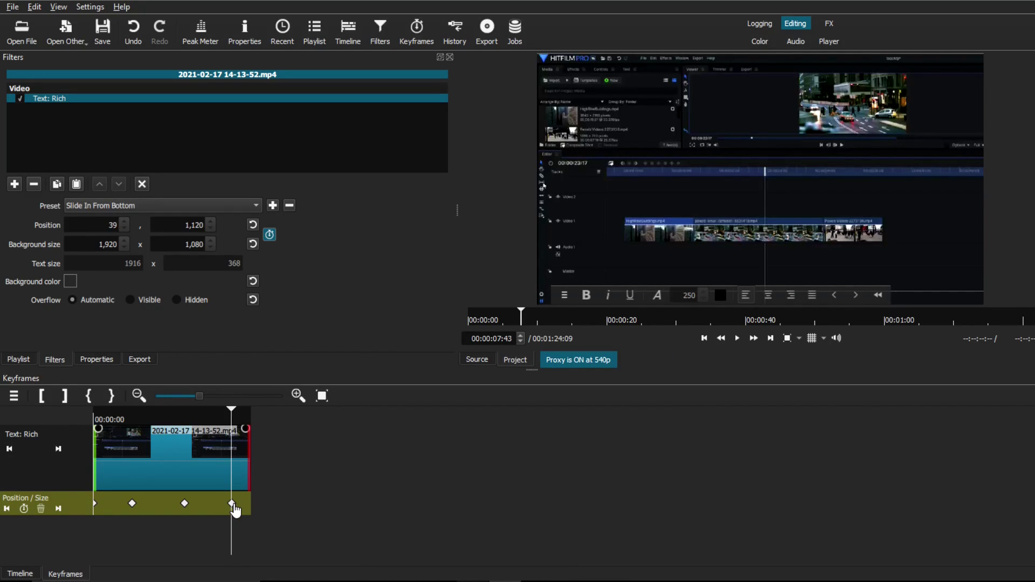
right_click(233, 506)
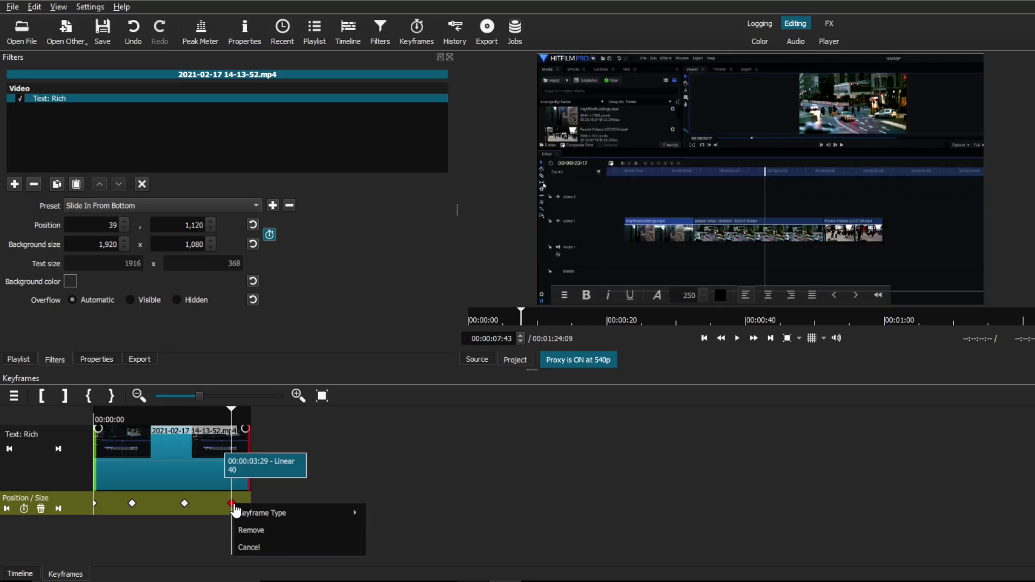
mouse_move(254, 513)
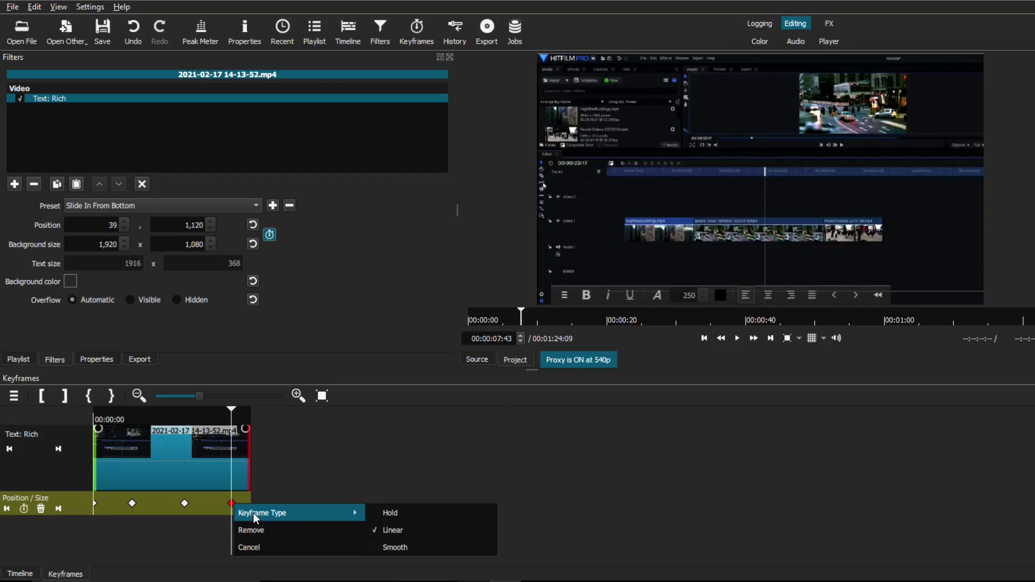
left_click(375, 529)
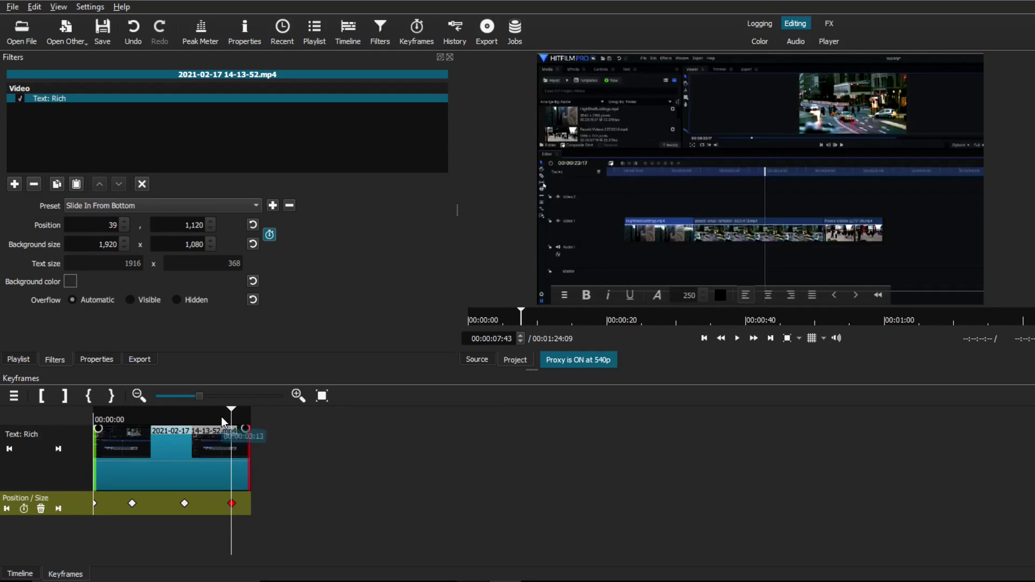